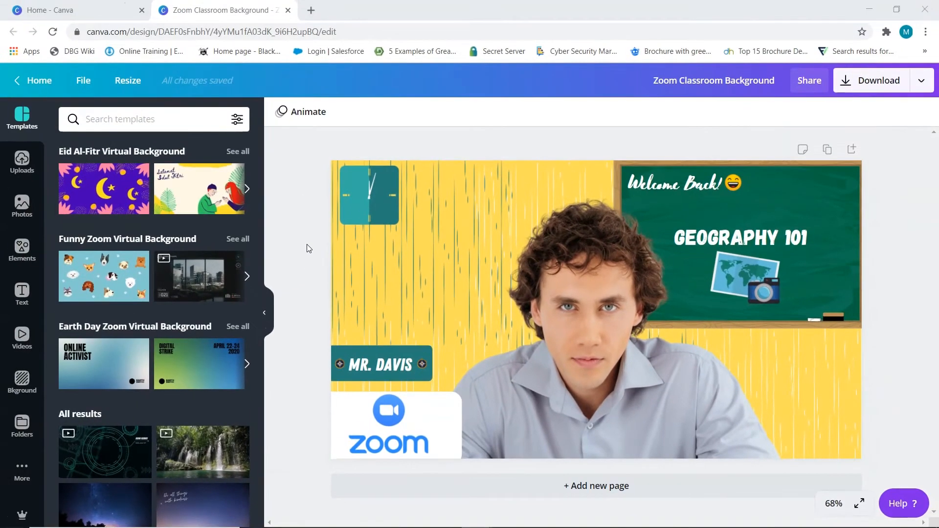
Step: Search the designs and templates for "zoom" and choose the suggested Zoom Virtual Background category
click(538, 321)
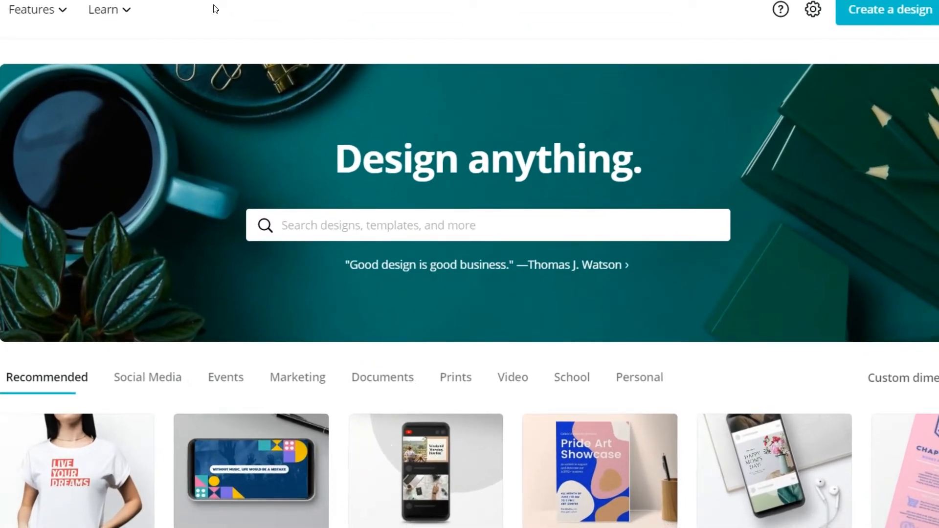
text(zo)
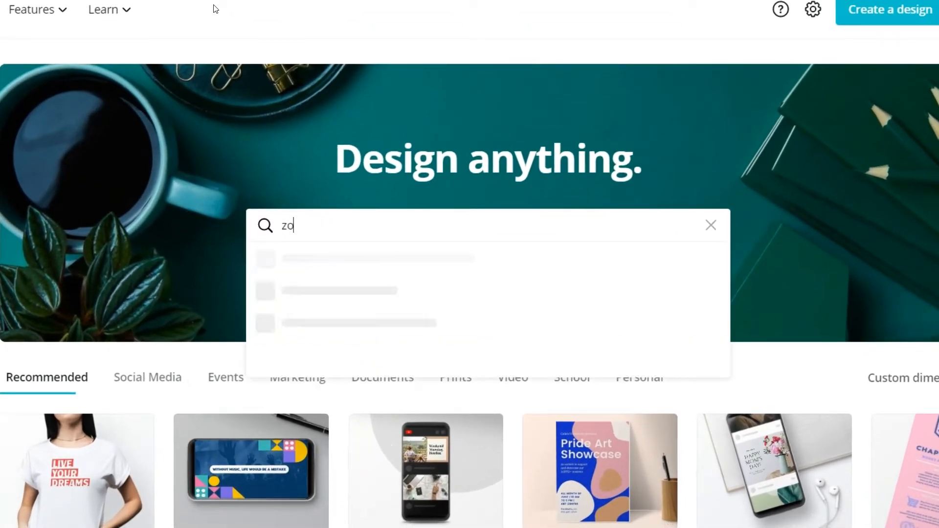
text(om)
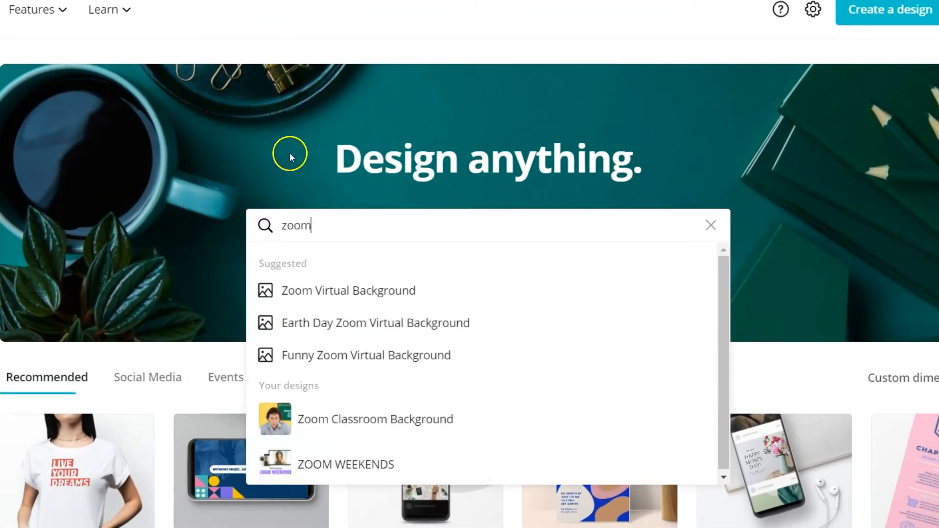
click(331, 299)
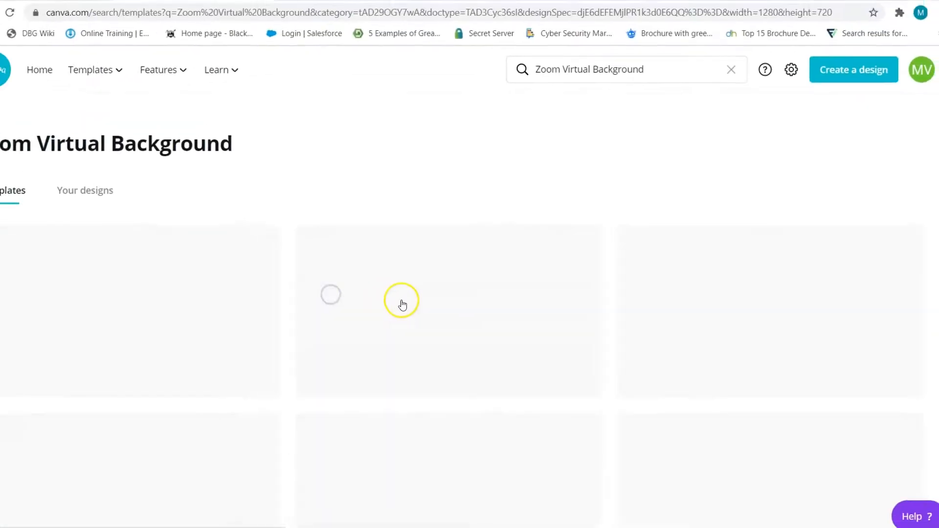
Step: Browse the Zoom Virtual Background templates and start a new design from the blank one
scroll(300, 169, down, 2)
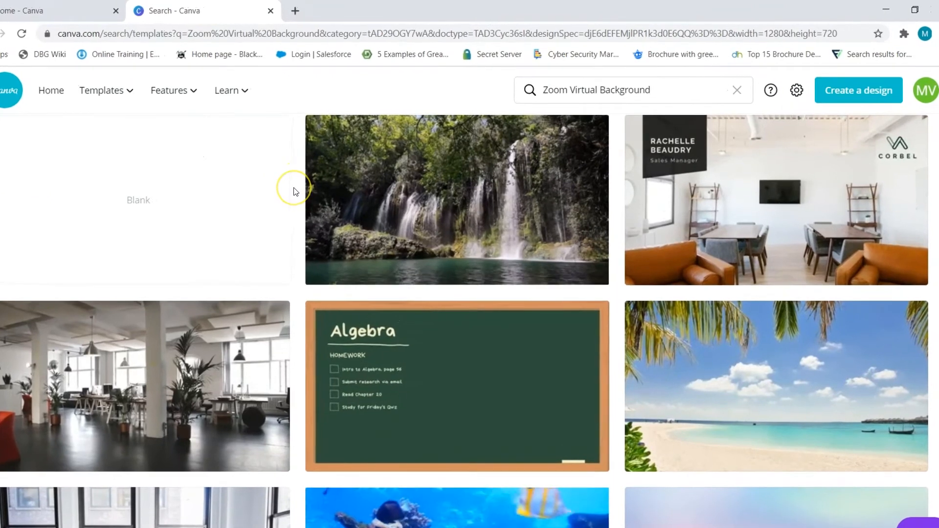
scroll(300, 174, down, 1)
scroll(295, 192, down, 3)
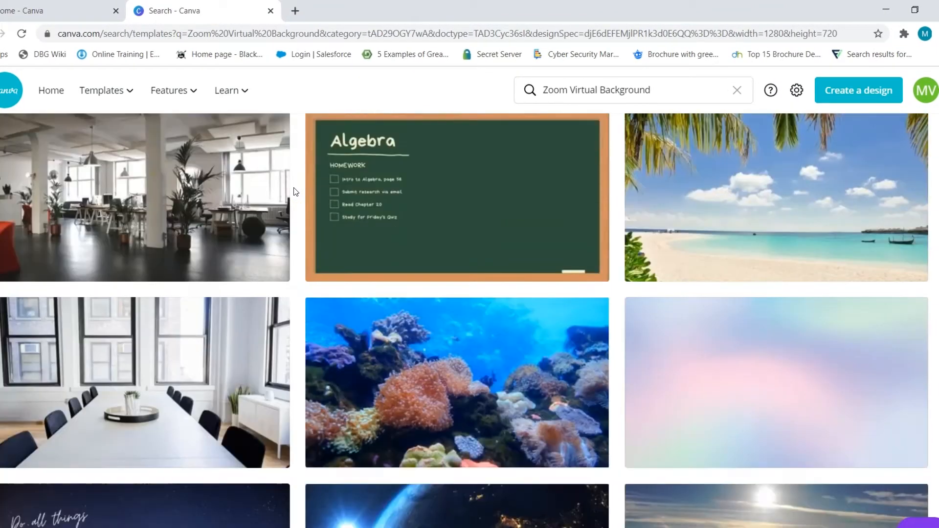
scroll(295, 191, up, 2)
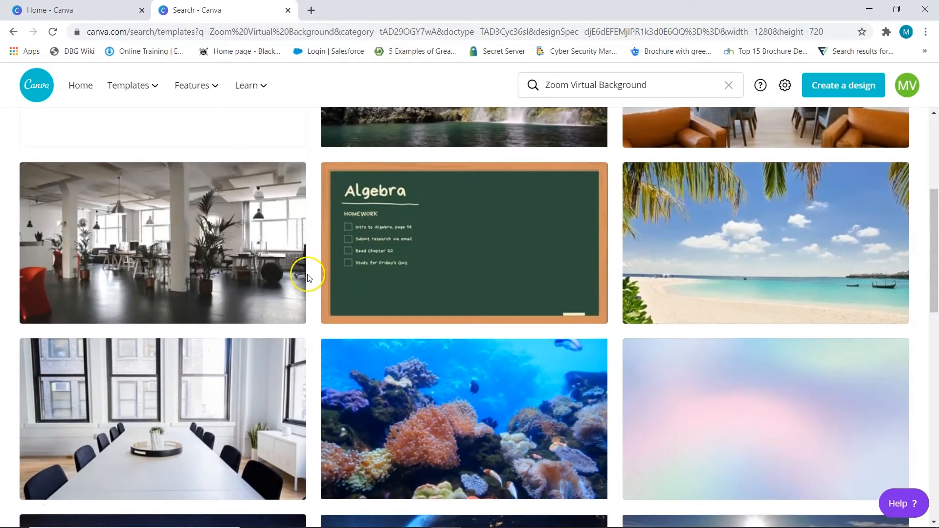
scroll(307, 273, up, 4)
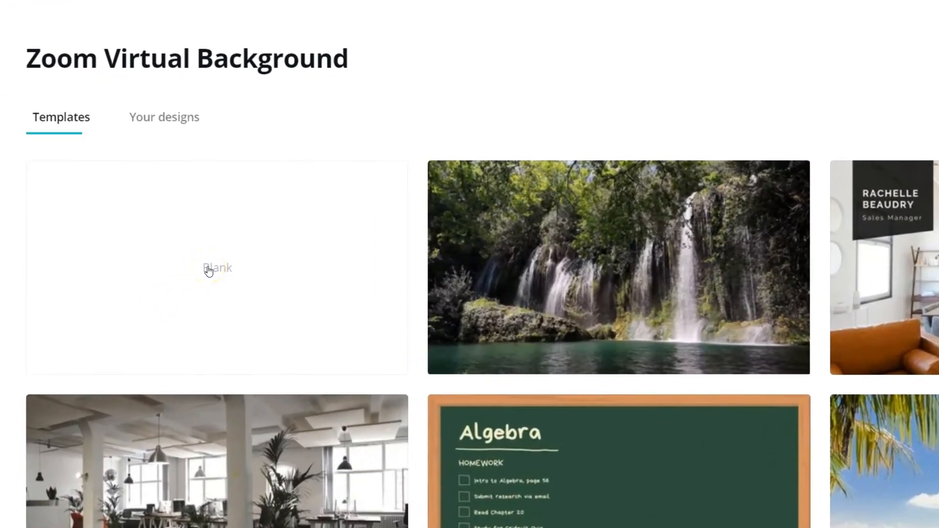
click(208, 270)
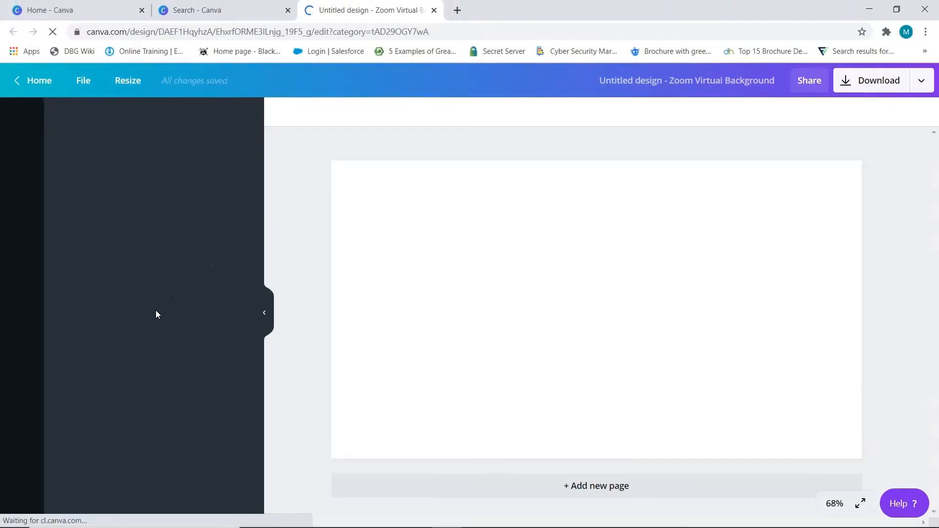
Step: Name the design "Zoom Virtual Background"
click(609, 79)
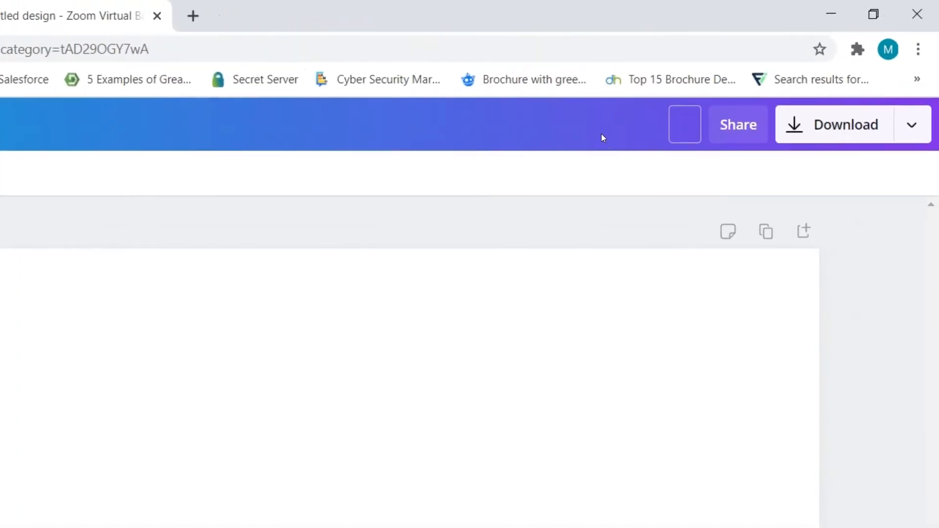
text(Zoom)
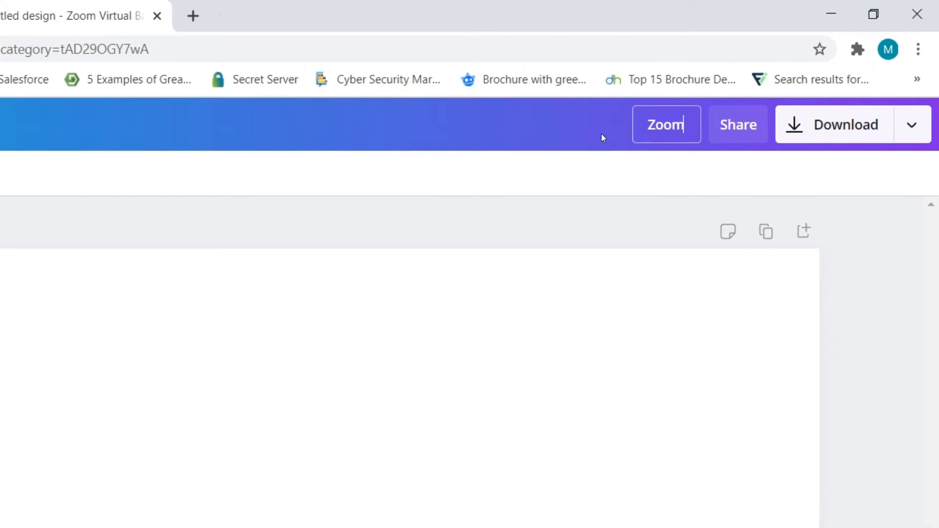
text( Virtual Bac)
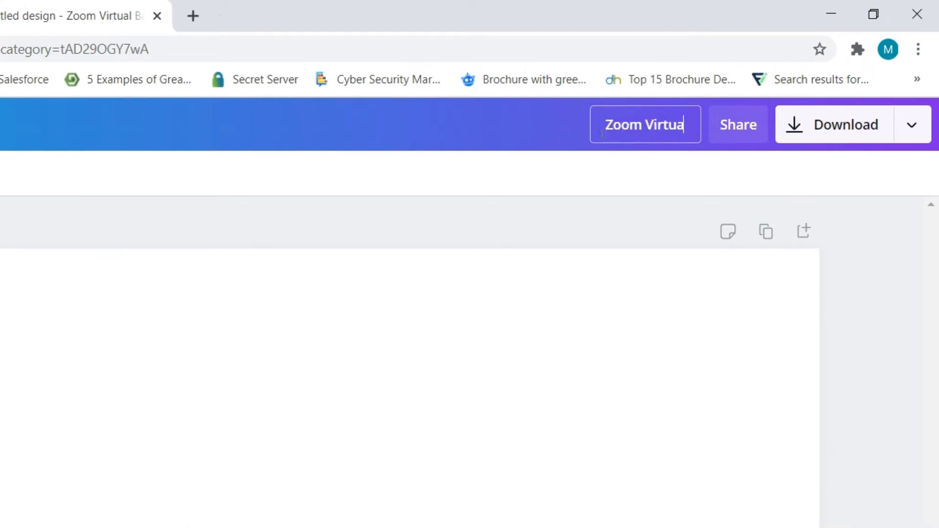
text(kground)
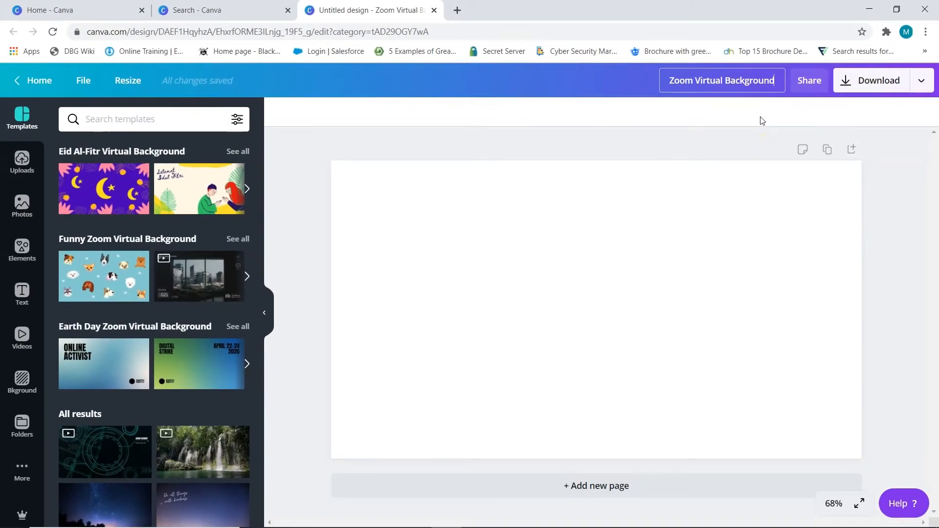
key(Return)
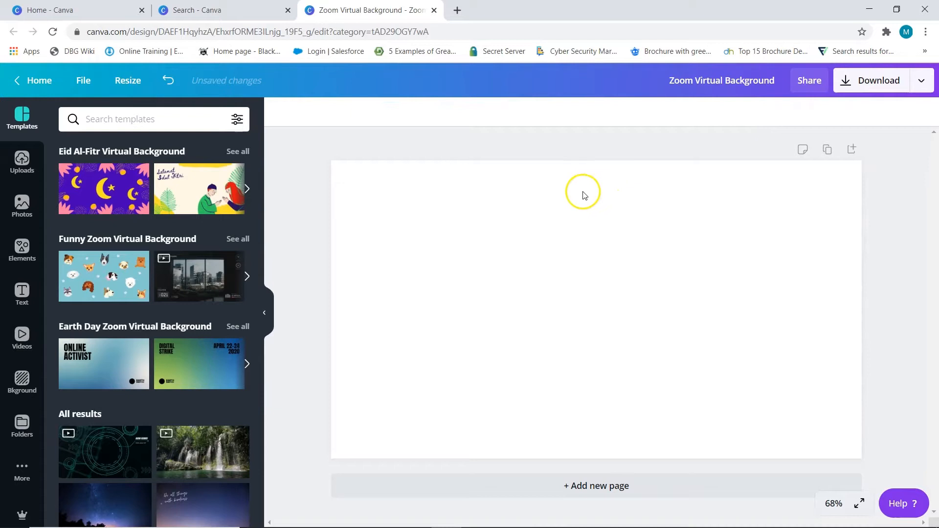
Step: Try custom green and teal shades for the page background, and set it to the default yellow
click(453, 234)
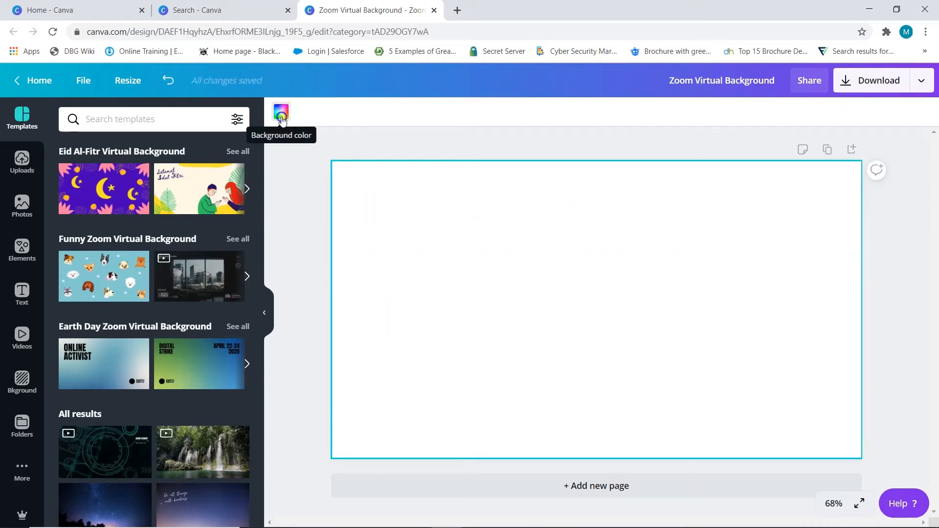
click(281, 116)
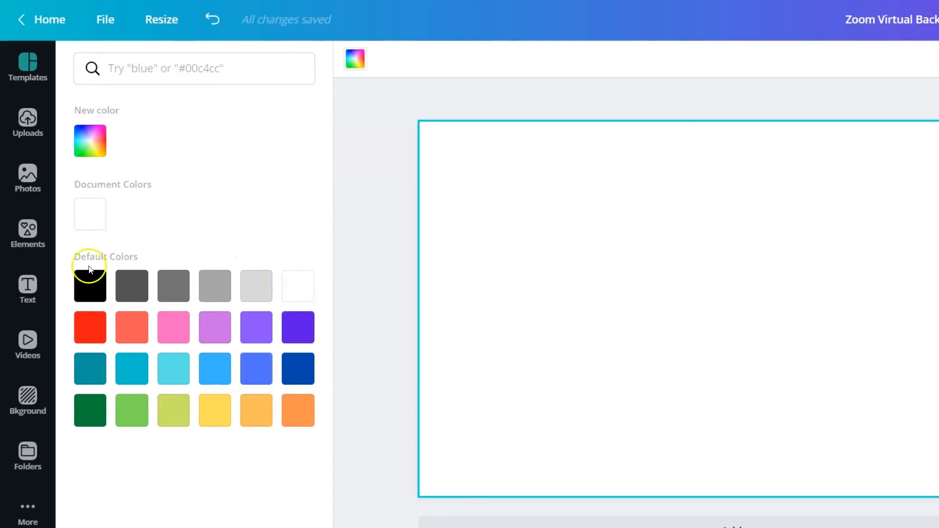
click(89, 143)
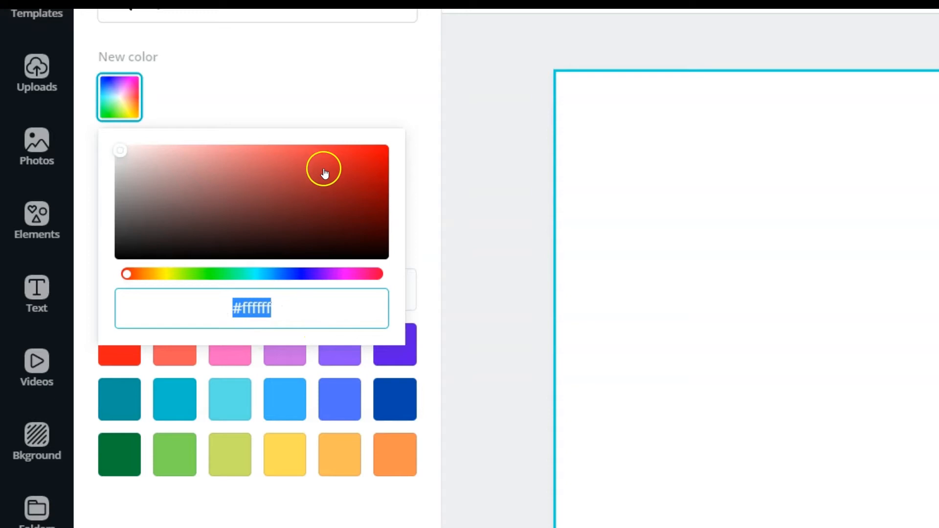
click(355, 195)
click(187, 272)
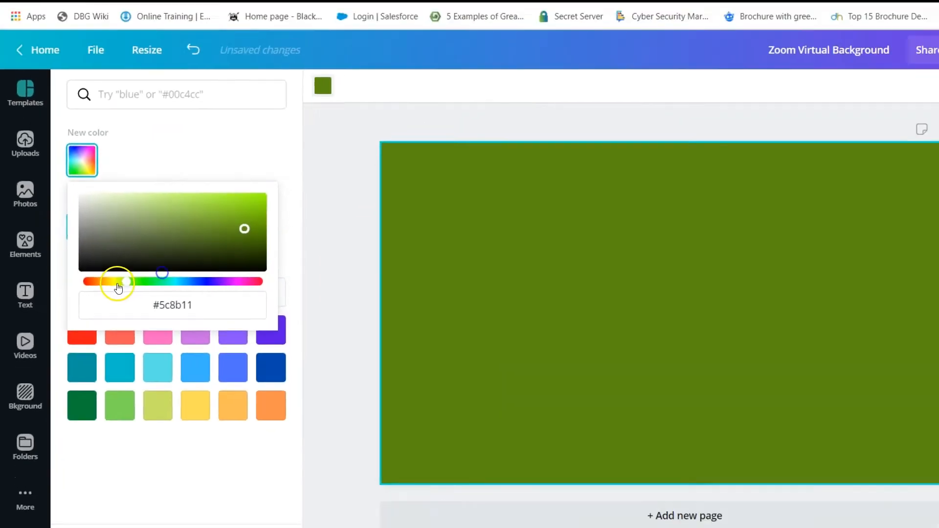
click(174, 279)
click(174, 457)
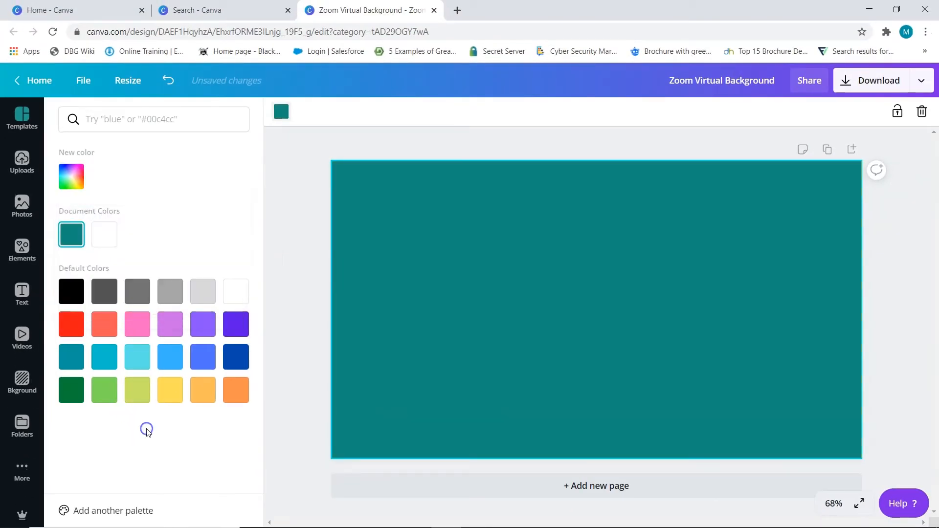
click(169, 390)
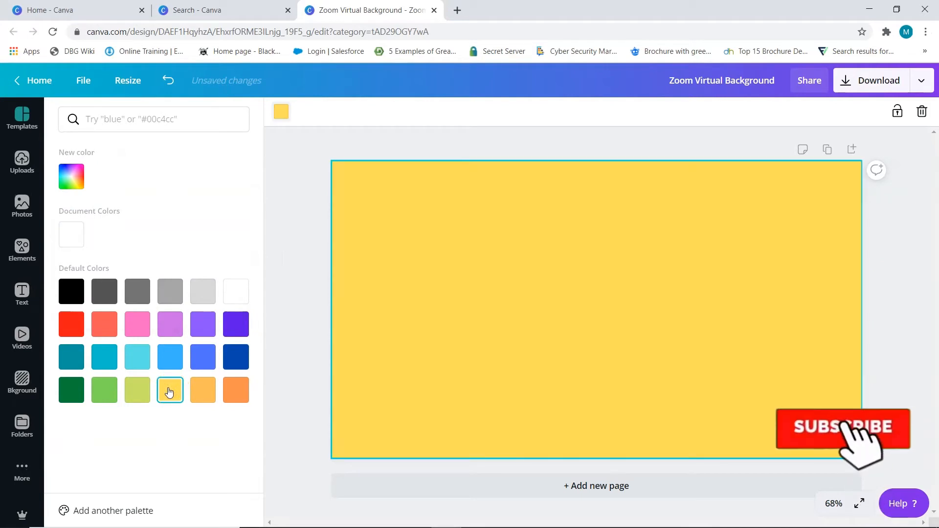
click(319, 223)
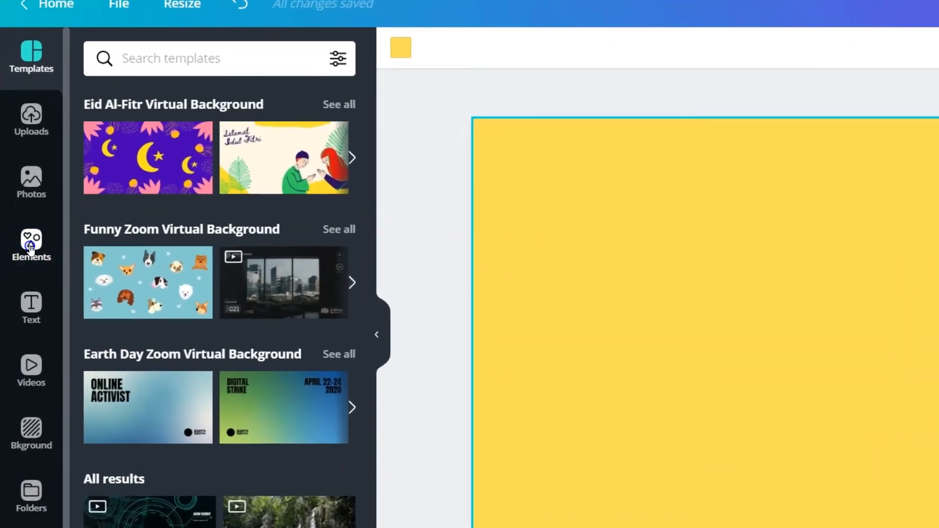
Step: Look through the element categories and search the elements for "chalkboard"
click(21, 254)
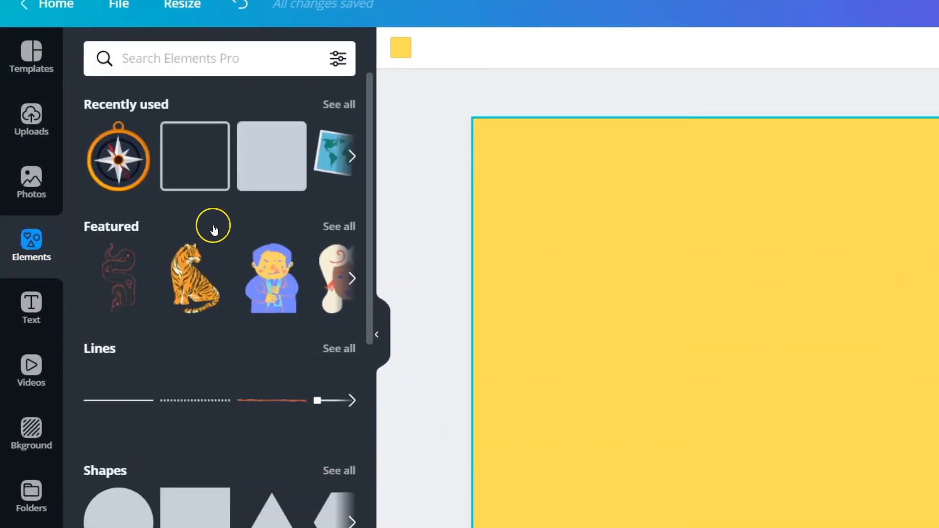
scroll(216, 233, down, 10)
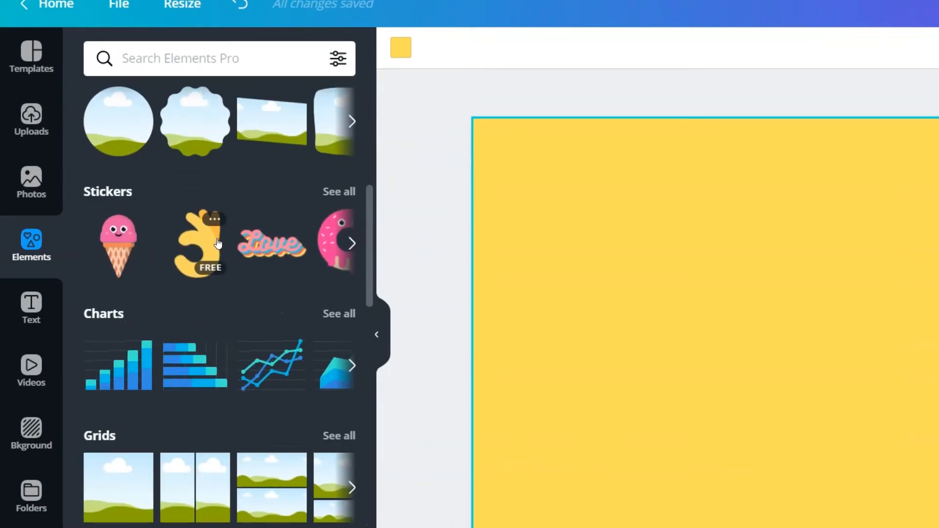
scroll(218, 244, down, 4)
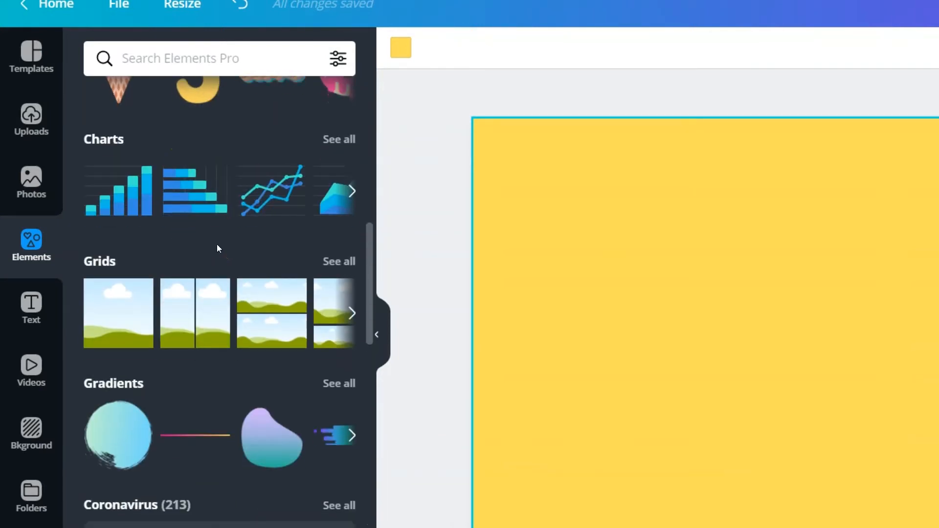
scroll(216, 247, up, 8)
scroll(215, 274, up, 5)
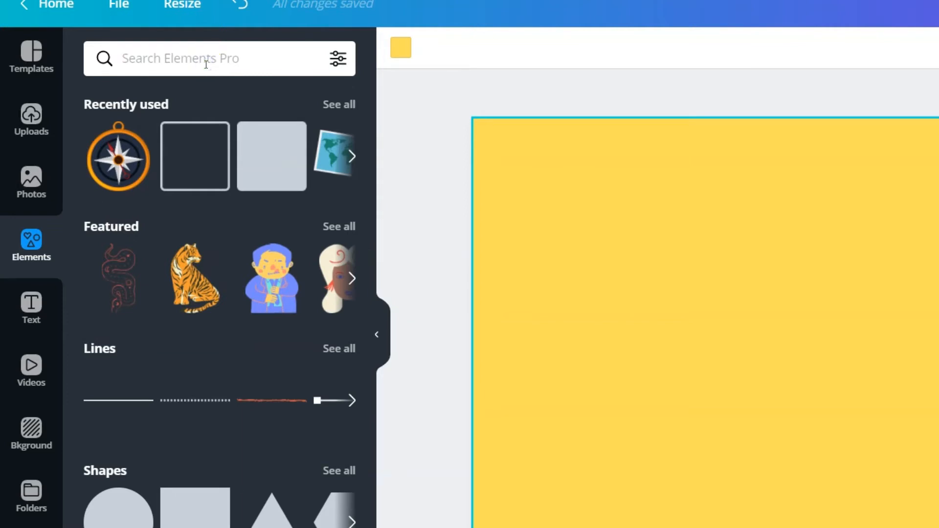
text(cha)
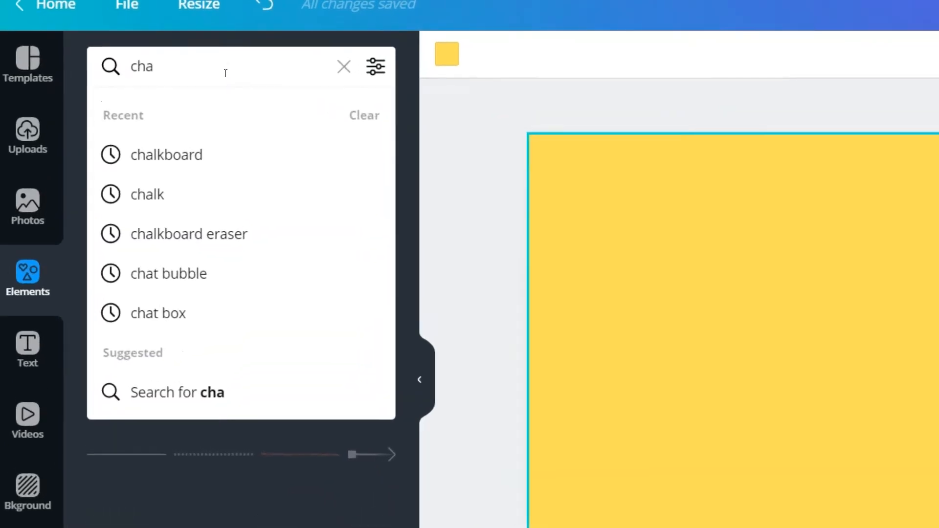
click(166, 154)
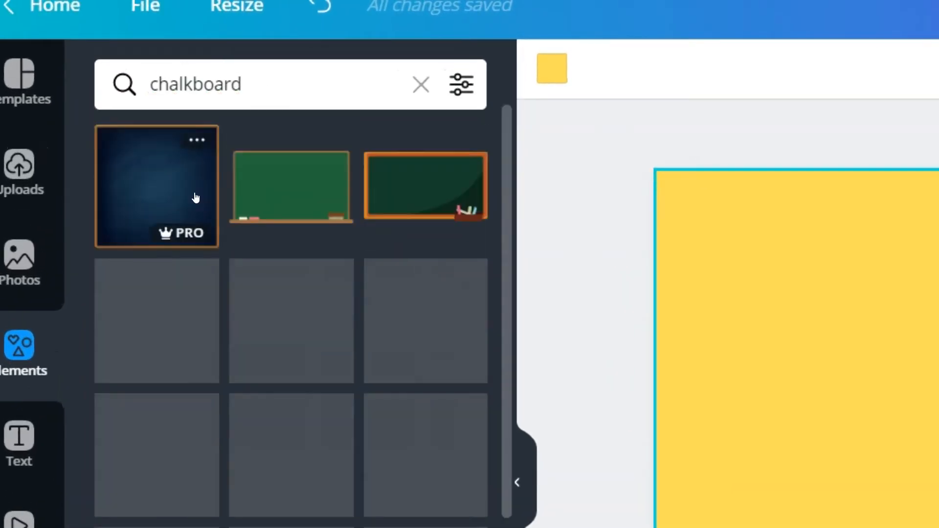
Step: Add the orange-framed chalkboard with the chalk tray, sized to about half the page width, in the page's upper-right corner
click(406, 175)
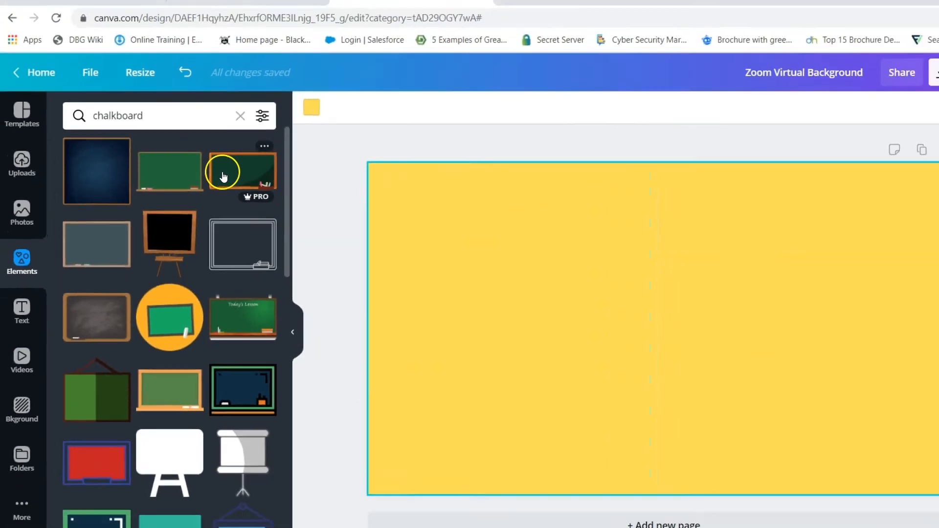
drag(491, 250, 369, 184)
drag(448, 254, 598, 231)
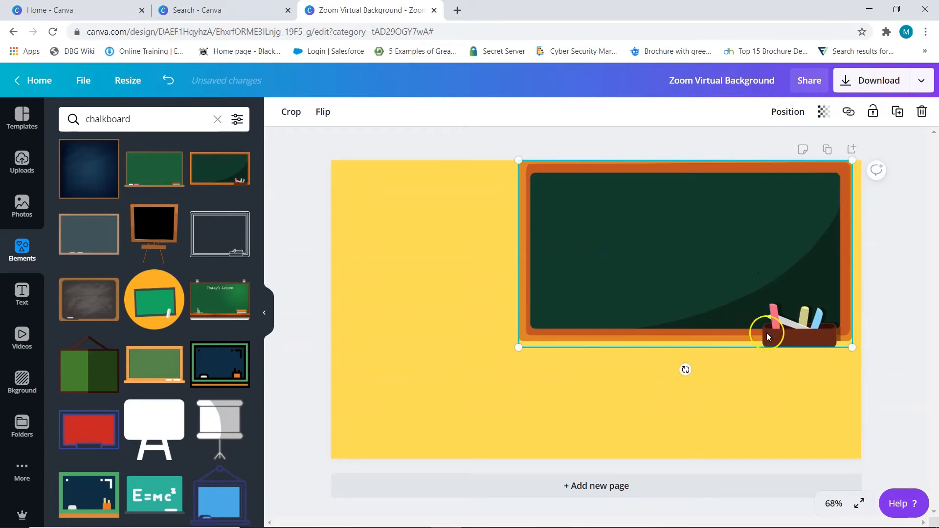
drag(521, 348, 567, 322)
mouse_move(627, 270)
mouse_down()
mouse_move(639, 264)
mouse_move(639, 272)
mouse_up()
Step: Search the elements for "square" and add the plain square outline to the page
click(141, 120)
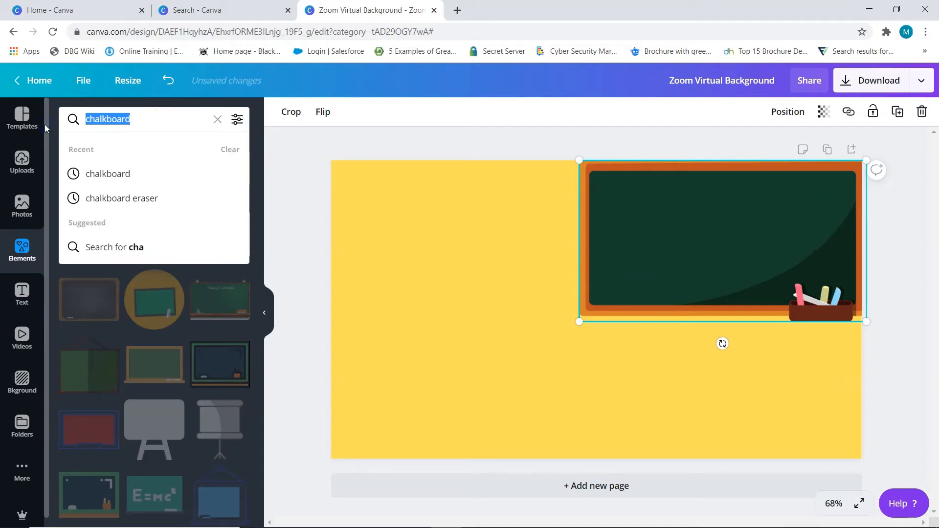
text(square)
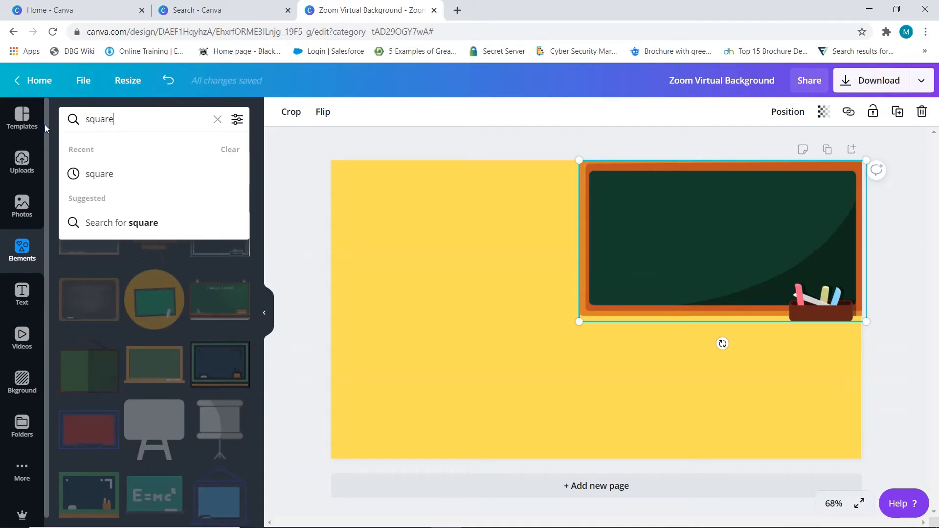
key(Return)
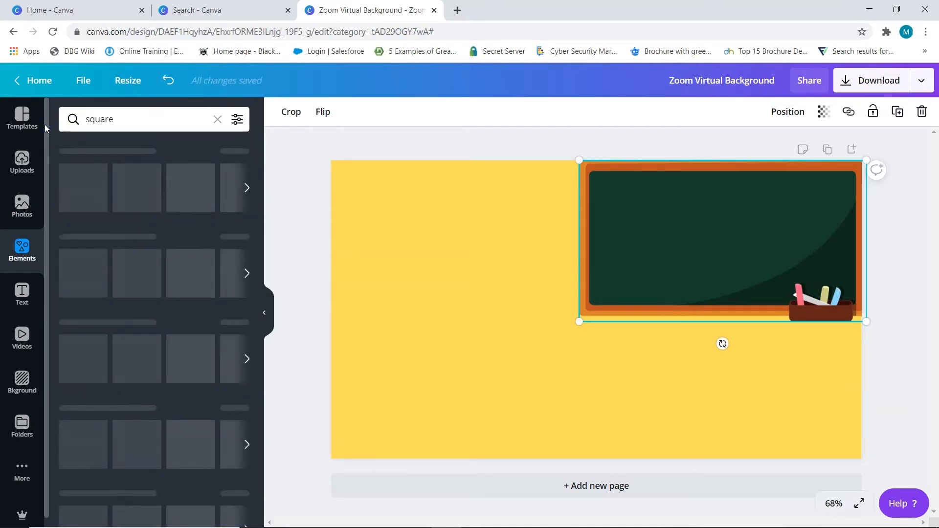
click(157, 178)
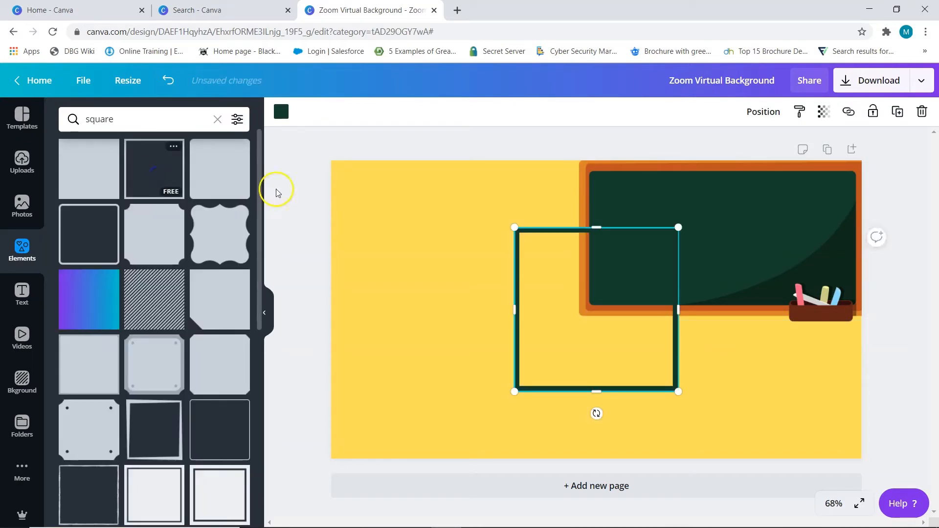
Step: Enlarge the square outline to over half the page width and place it low and centred, extending past the page's lower edge
drag(514, 308, 402, 335)
drag(543, 471, 542, 482)
drag(681, 352, 759, 351)
drag(527, 222, 509, 278)
click(374, 372)
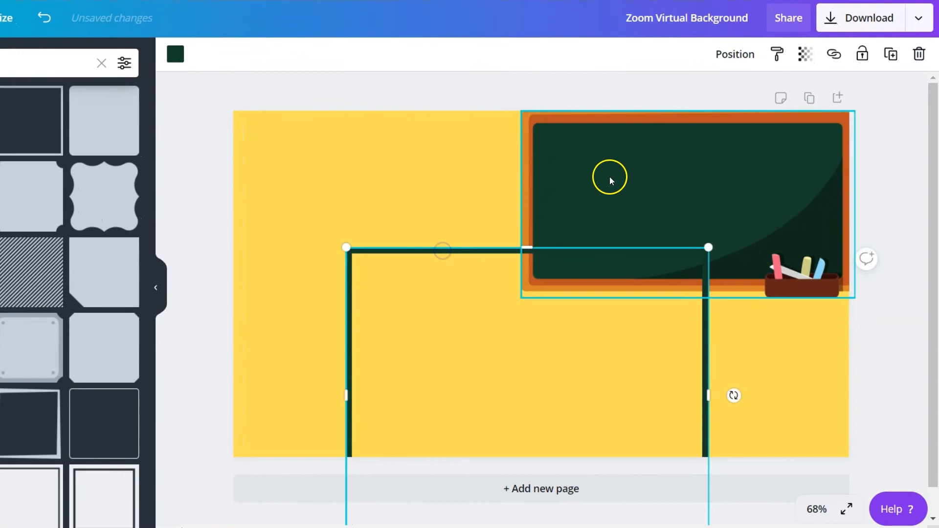
Step: Shrink the chalkboard to a little under half the page width, keeping it in the page's upper-right corner
click(609, 180)
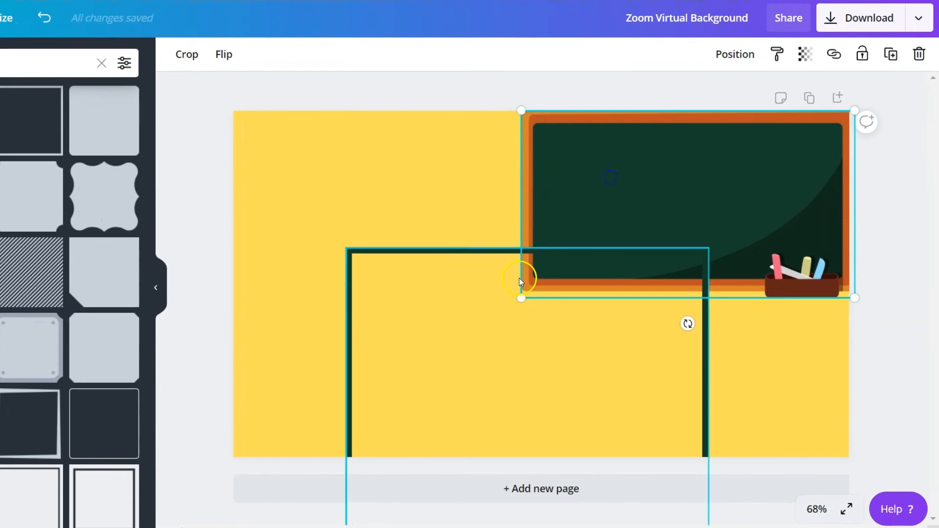
drag(521, 296, 555, 279)
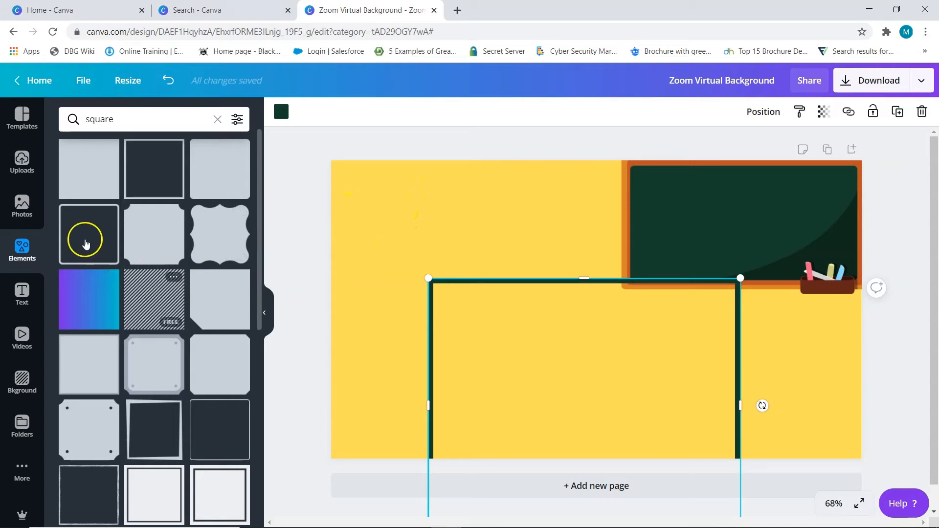
Step: Search the elements for "texture"
click(135, 121)
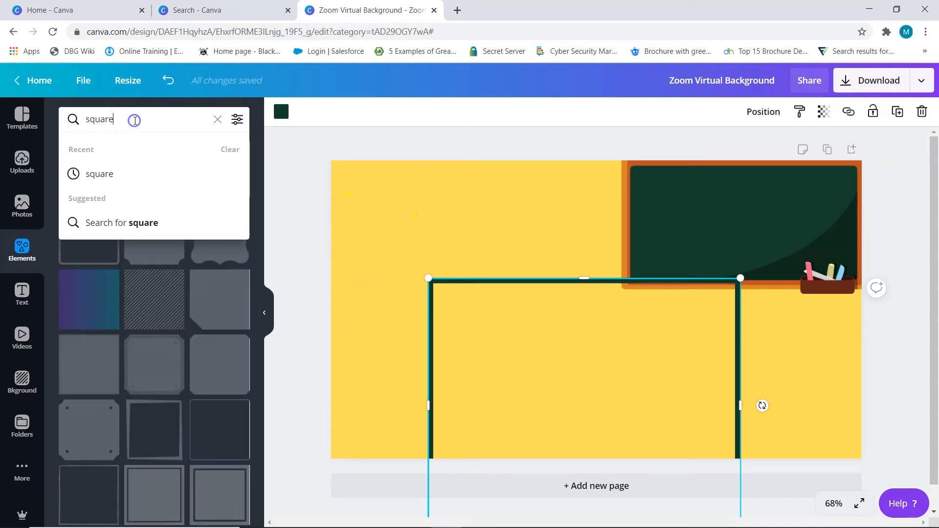
drag(134, 121, 63, 130)
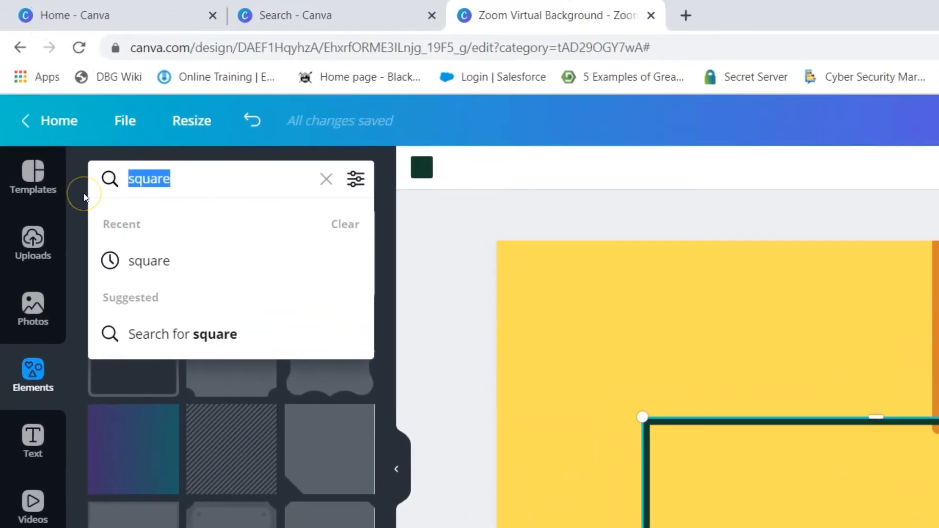
text(text)
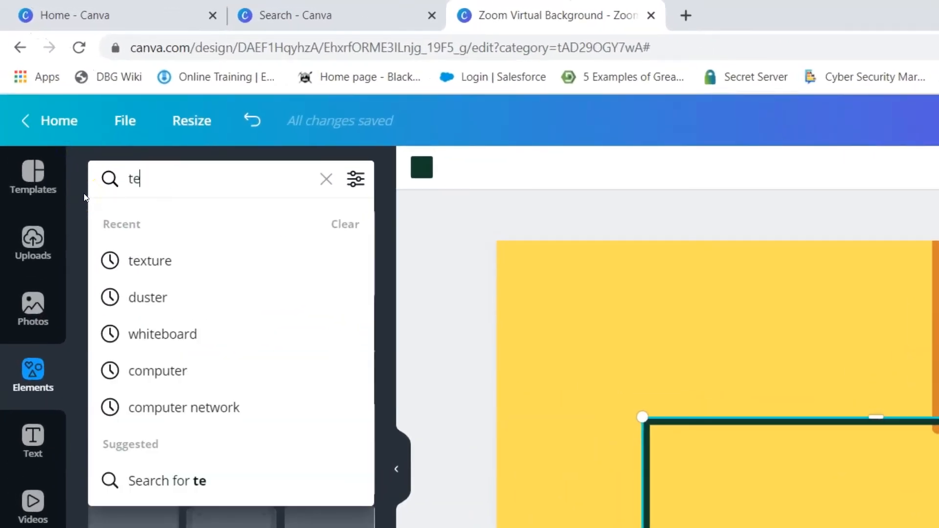
text(ure)
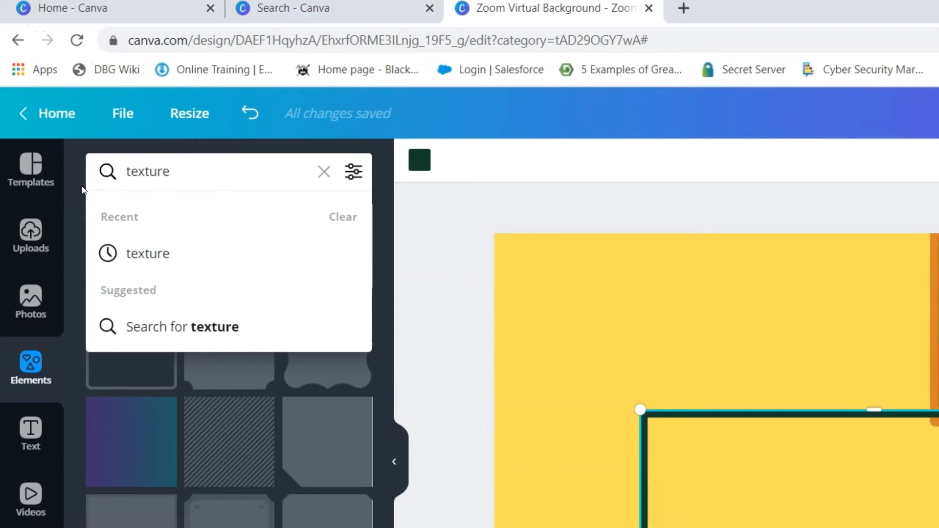
key(Return)
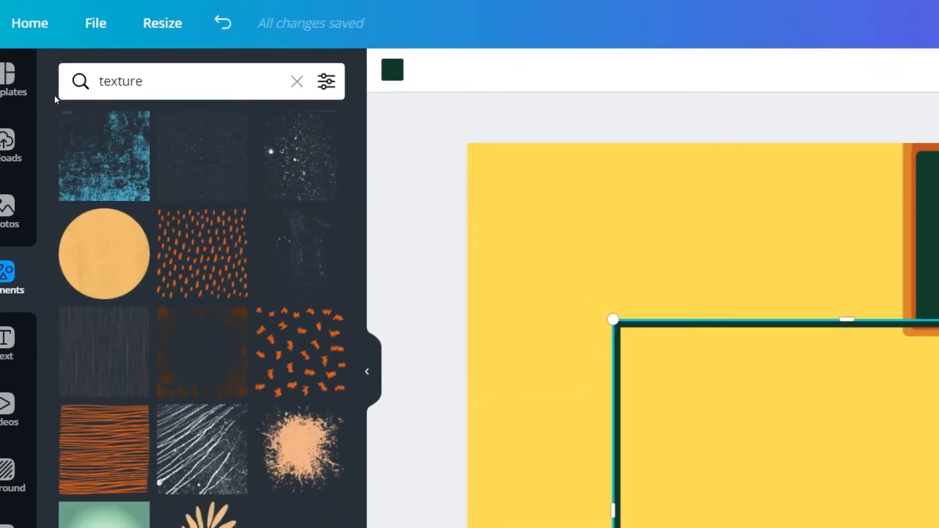
Step: Add the texture of thin vertical wood-grain lines in the page's upper-left corner, enlarged to over a quarter of the page width
scroll(53, 286, down, 8)
click(85, 289)
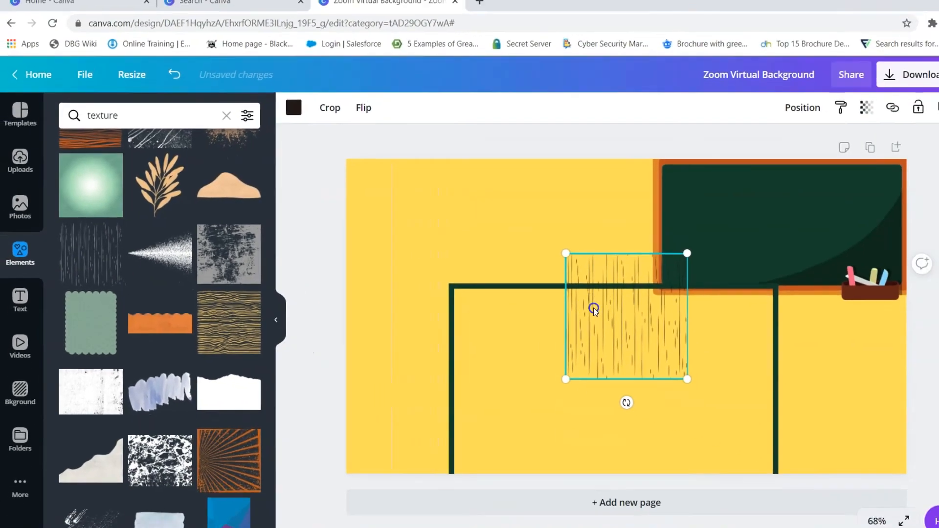
drag(861, 365, 595, 277)
drag(416, 250, 354, 209)
drag(457, 290, 486, 317)
Step: Recolour the wood-grain texture white and enlarge it to about a third of the page width
scroll(205, 294, down, 10)
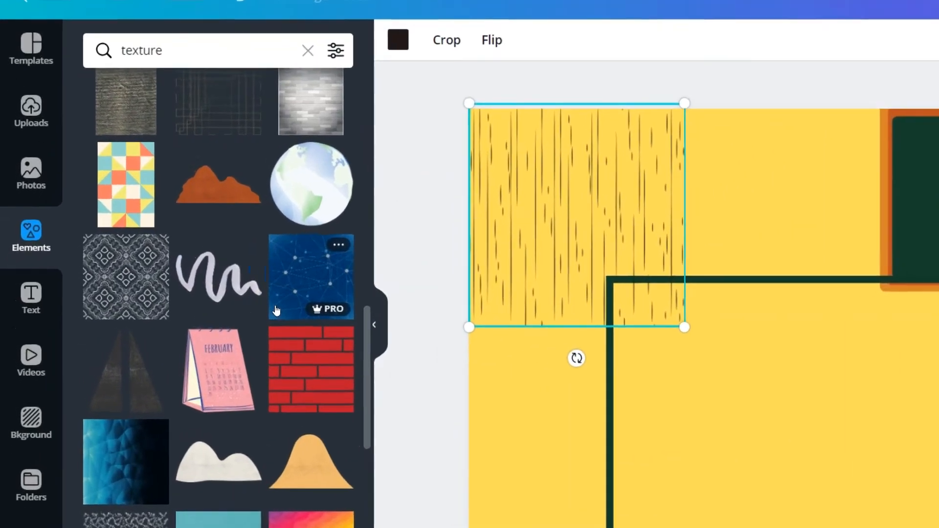
scroll(195, 303, up, 5)
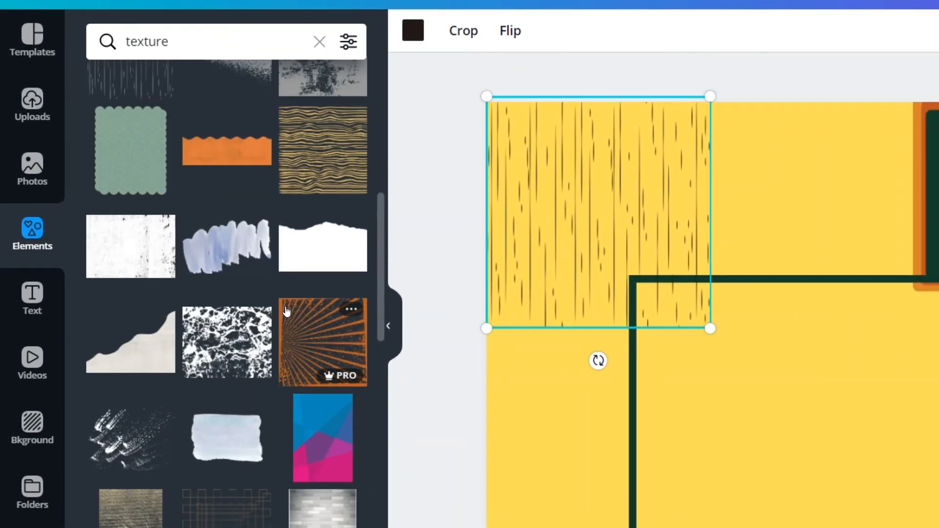
click(413, 34)
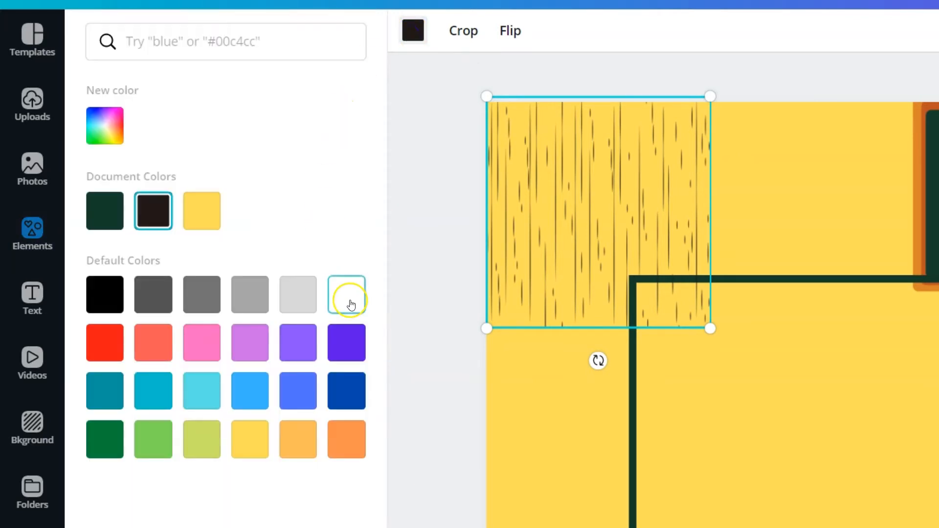
click(349, 302)
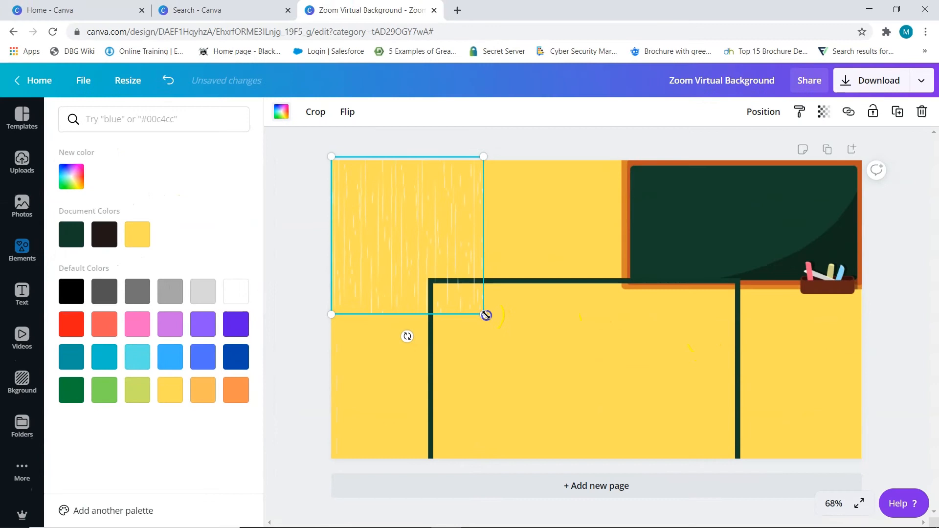
drag(486, 315, 504, 335)
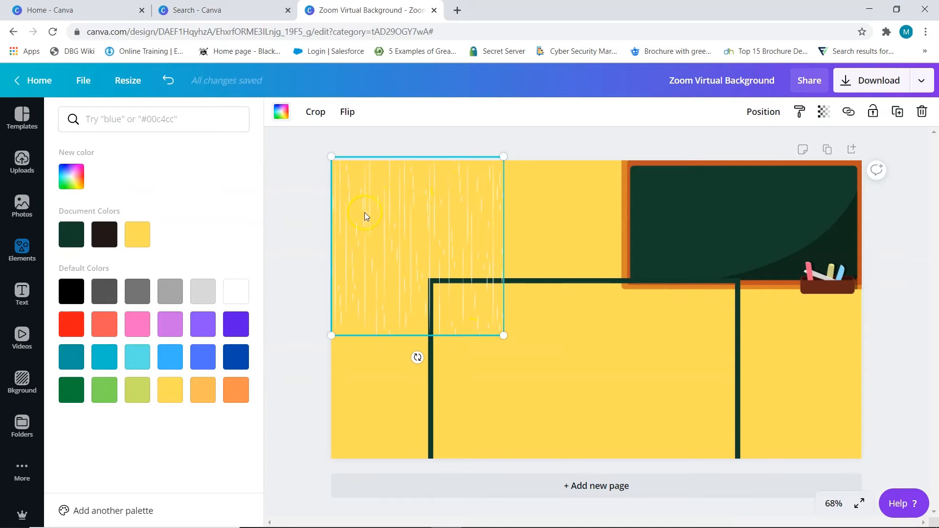
Step: Duplicate the white texture, place the copy in the page's lower-left corner and recolour it the default light orange
click(902, 115)
drag(414, 252, 401, 392)
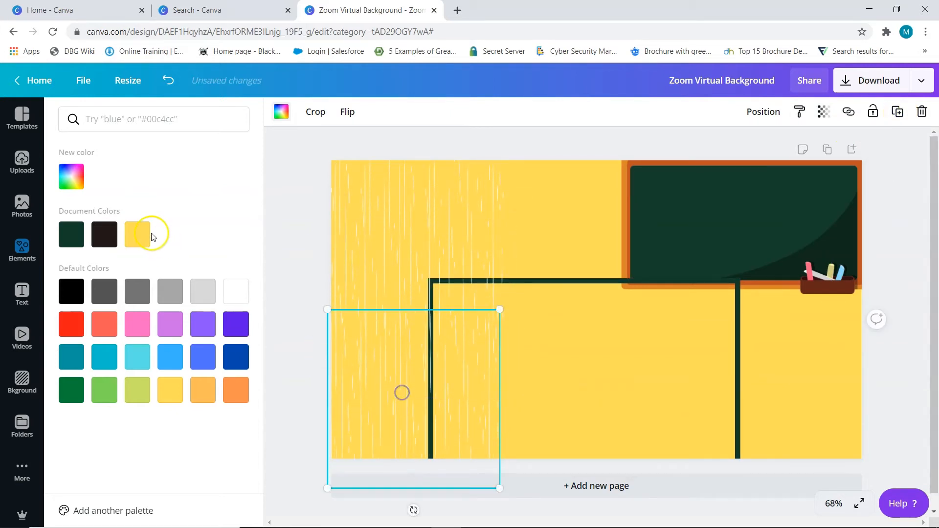
click(238, 391)
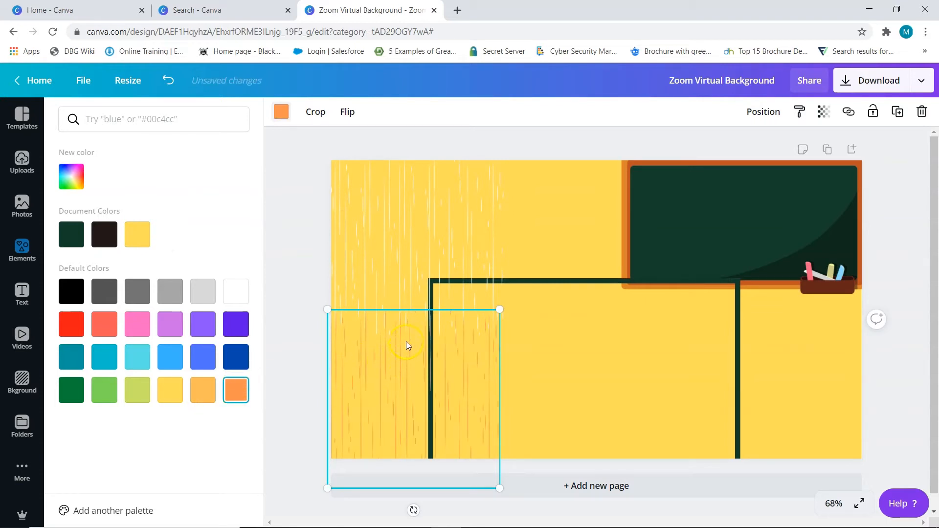
Step: Tile further orange and white copies of the texture in alternation across the rest of the page
click(897, 111)
drag(397, 405, 553, 245)
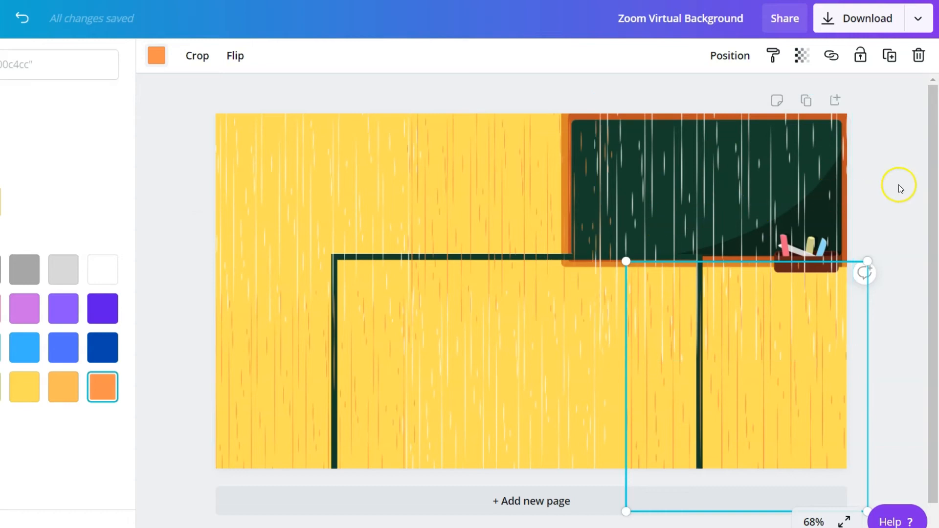
Step: Send the white texture tile covering the chalkboard backward until it lies behind the chalkboard
click(696, 215)
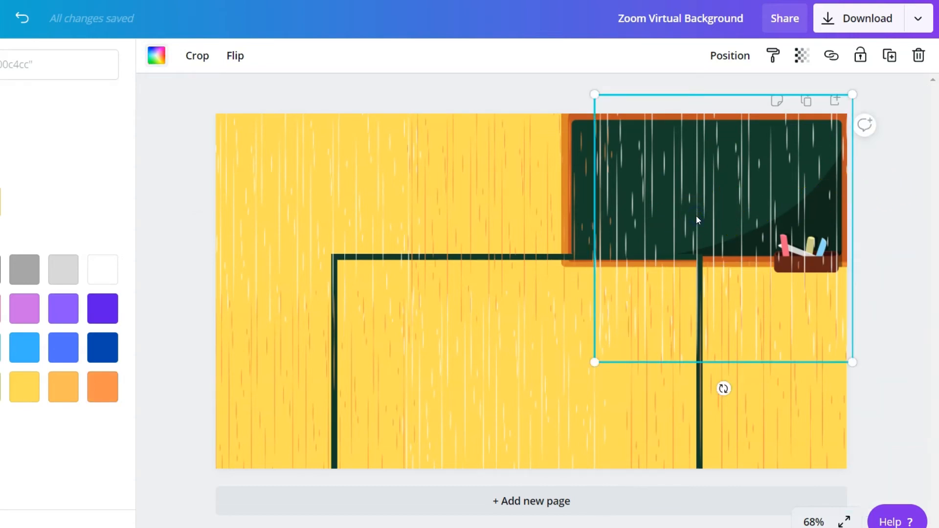
click(726, 60)
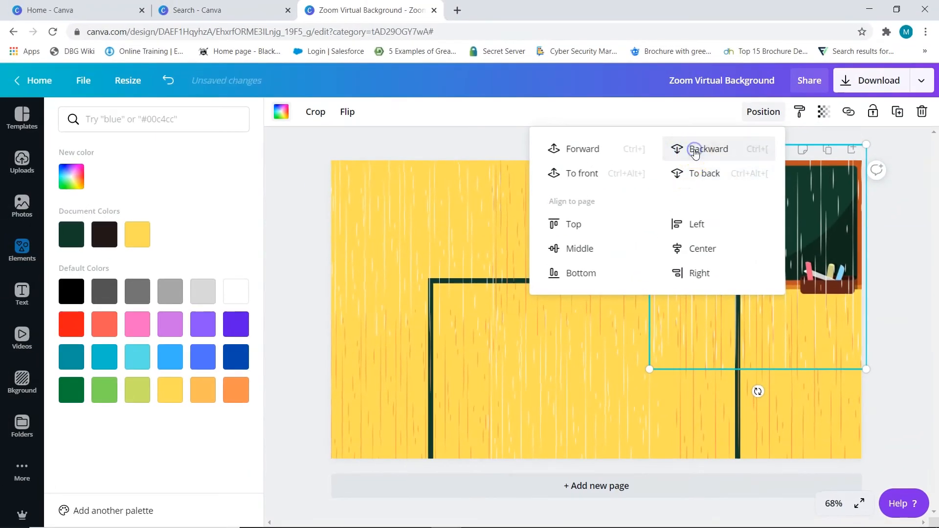
click(695, 153)
click(695, 152)
click(695, 153)
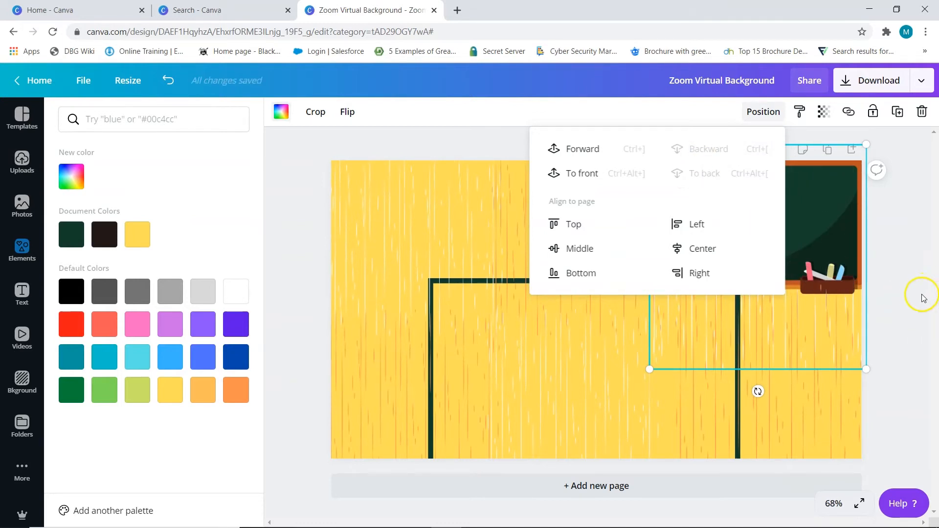
click(922, 299)
Step: Send the orange upper-middle texture tile backward so that it lies behind the chalkboard's edge
click(592, 224)
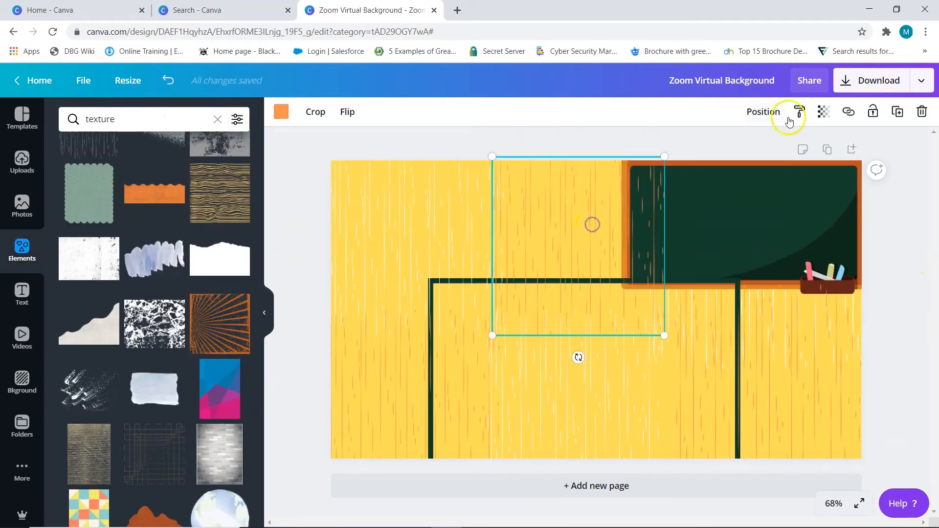
click(763, 109)
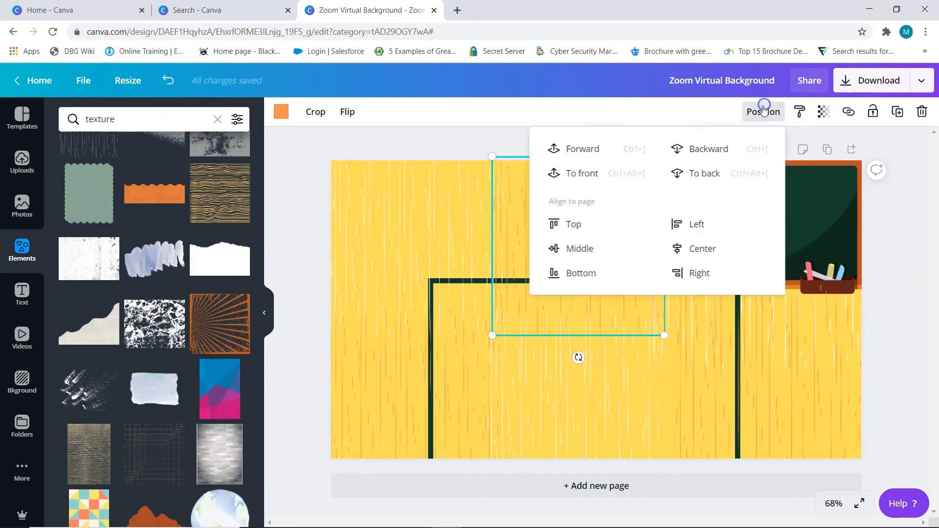
click(699, 148)
click(700, 148)
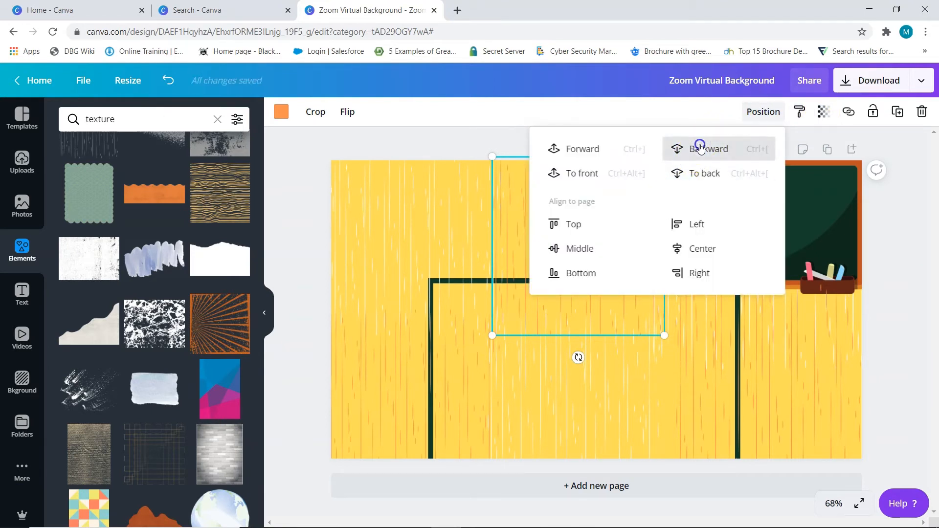
click(902, 280)
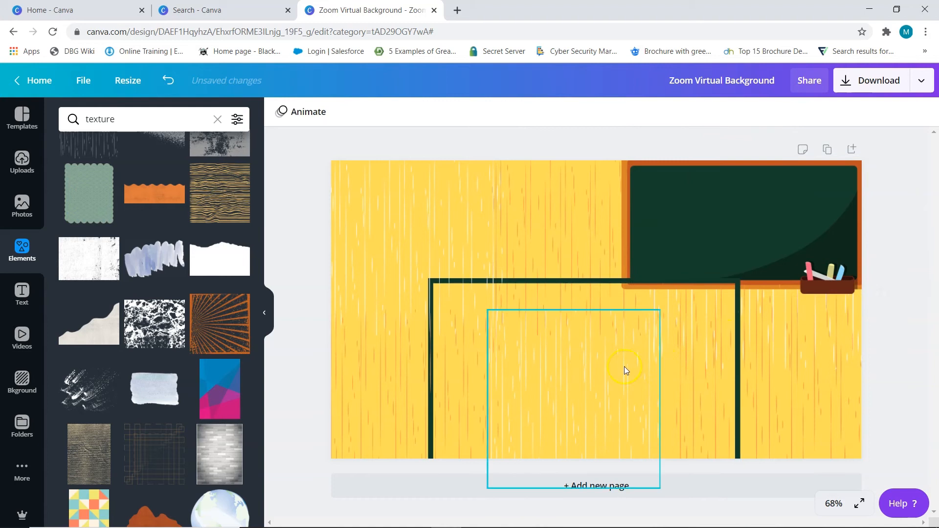
click(624, 366)
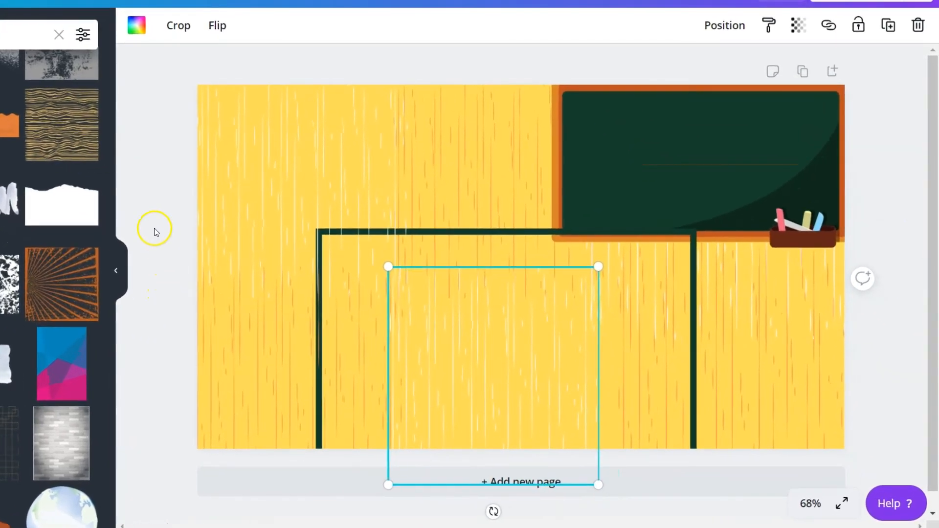
click(154, 225)
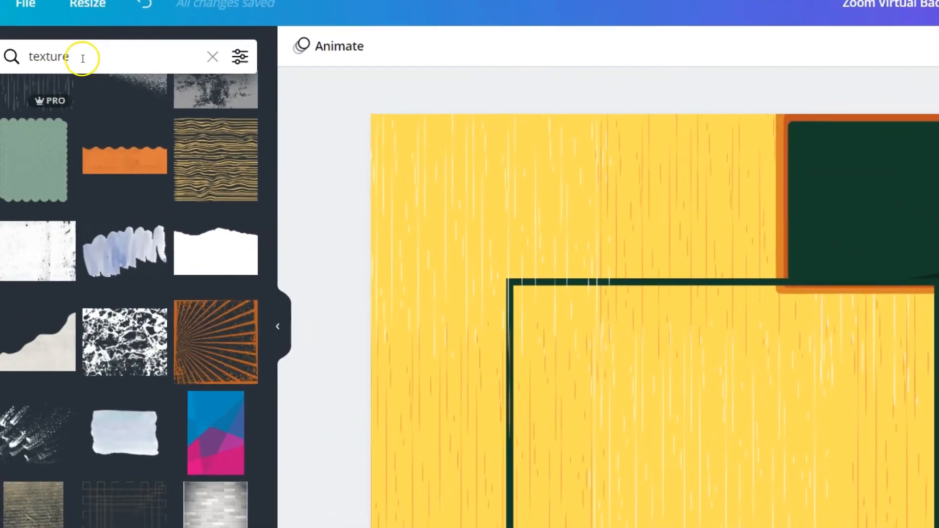
Step: Search the elements for "clock" and refine the search to "wall clock"
drag(81, 58, 86, 63)
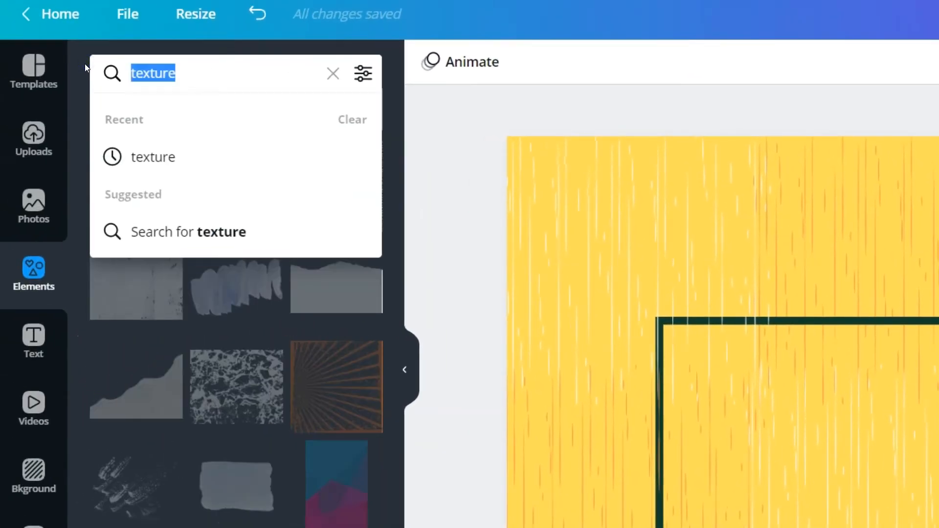
text(clock)
key(Return)
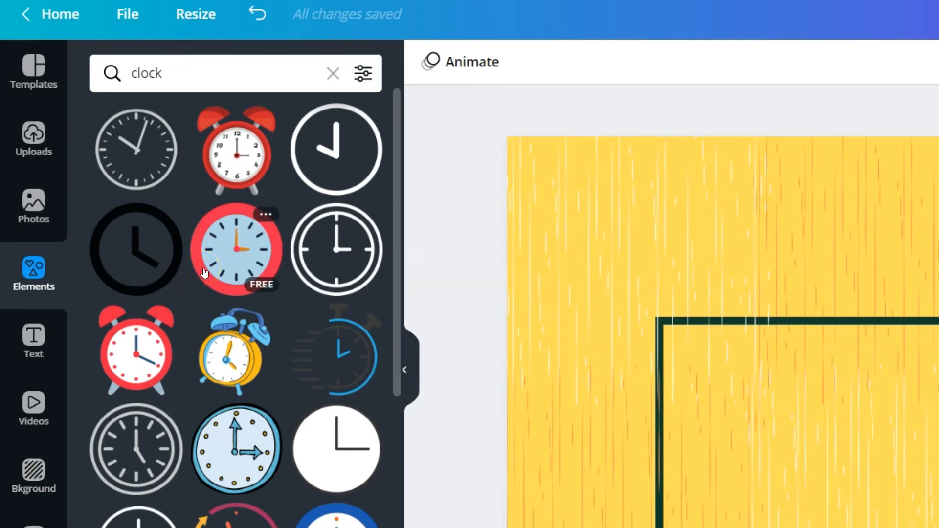
click(132, 79)
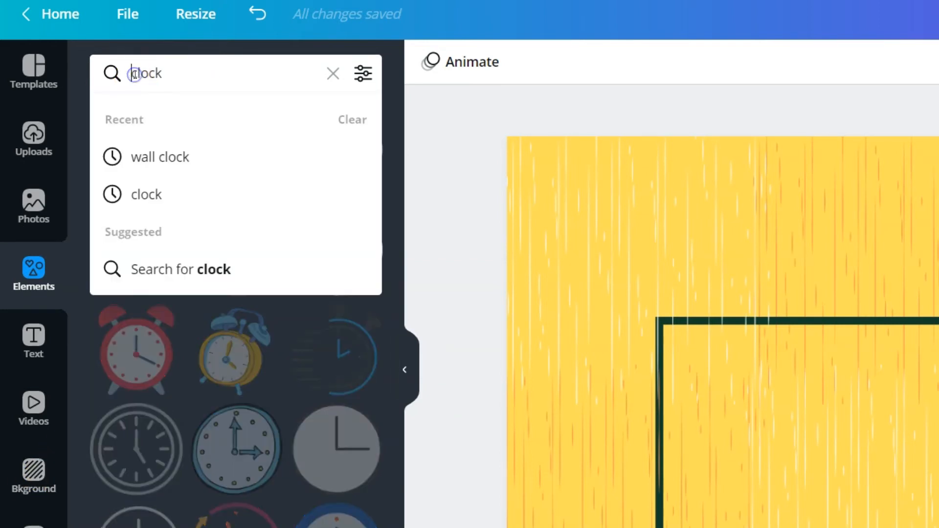
text(wall)
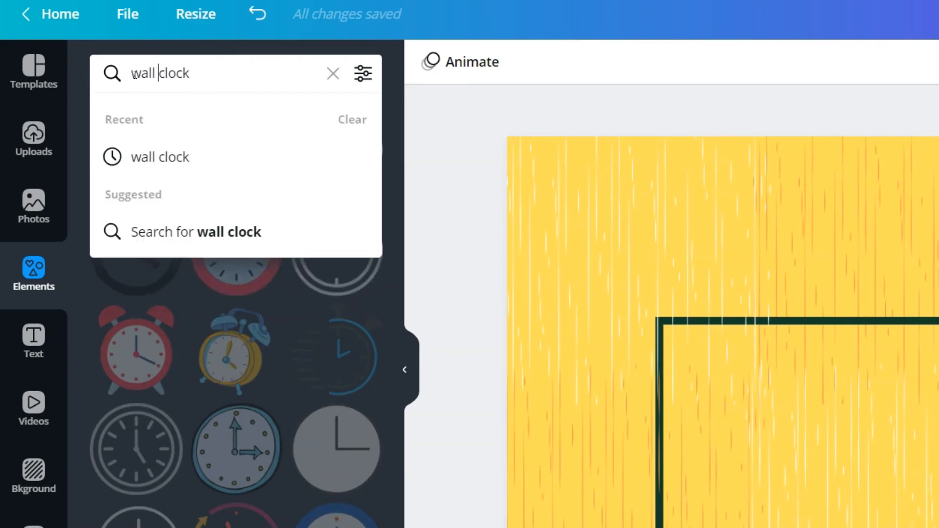
key(Return)
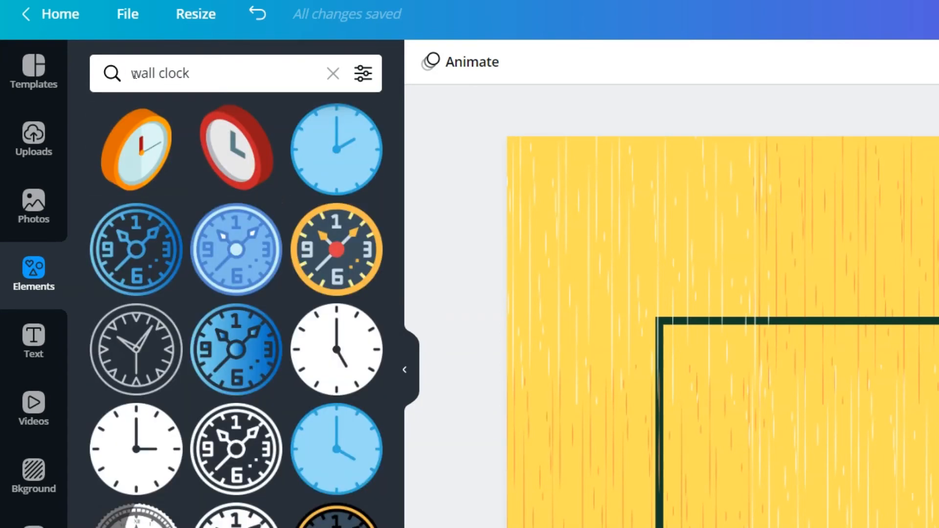
Step: Add the square two-tone teal clock in the page's upper-left corner, shrunk to about a tenth of the page width
scroll(194, 325, down, 15)
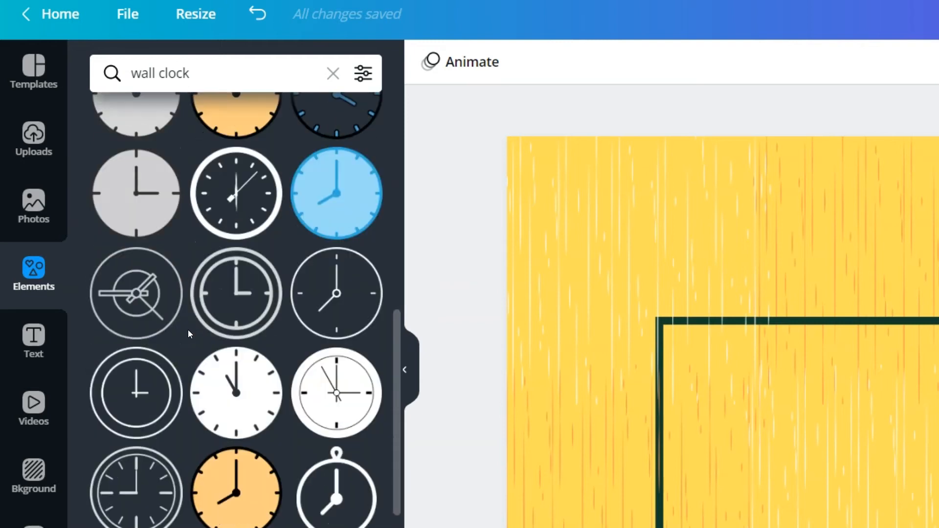
scroll(187, 330, down, 15)
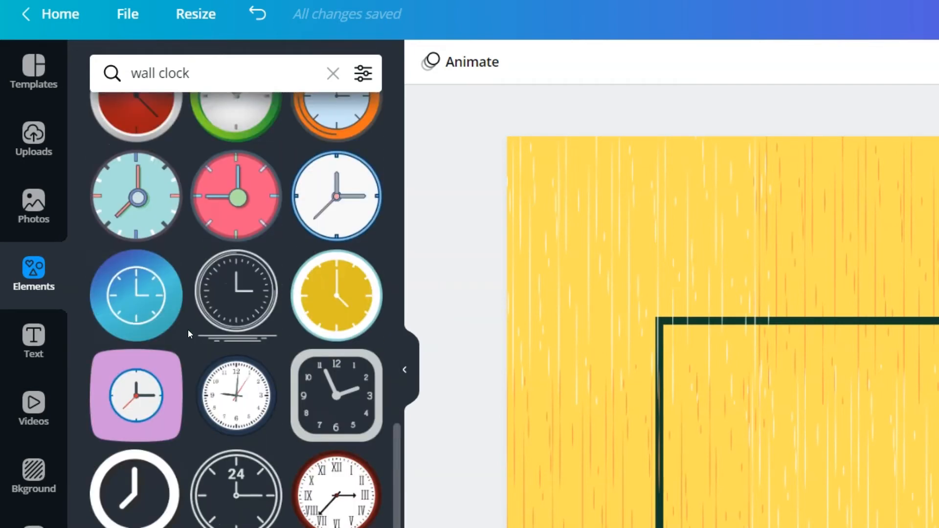
scroll(187, 330, down, 6)
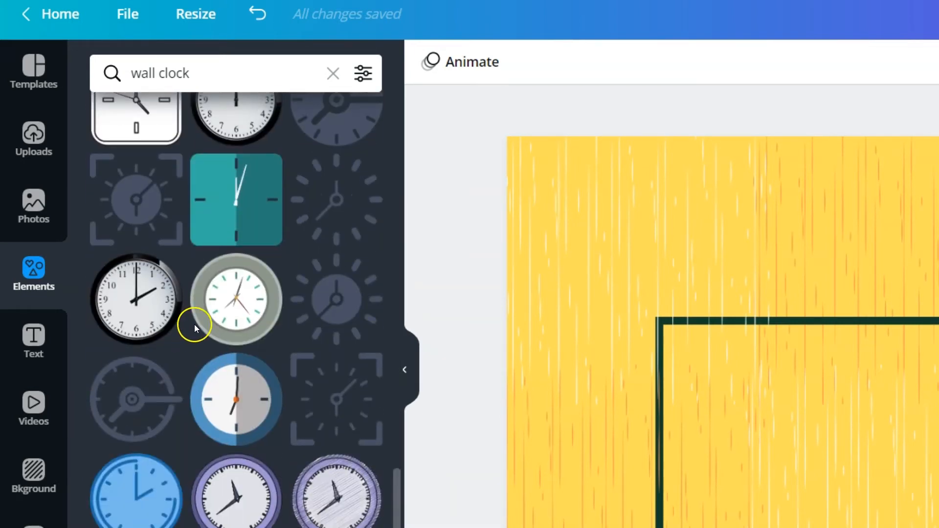
scroll(219, 304, up, 2)
drag(219, 303, 621, 248)
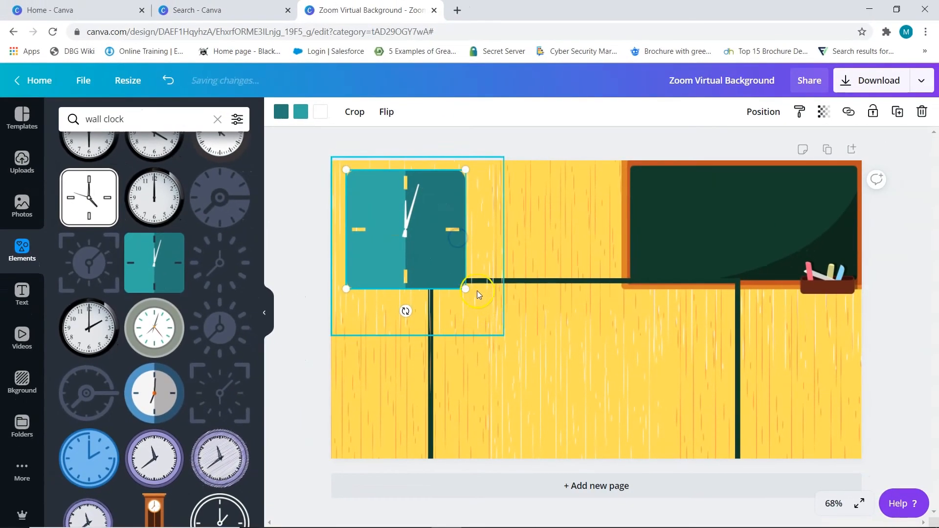
drag(683, 327, 591, 256)
drag(403, 239, 393, 216)
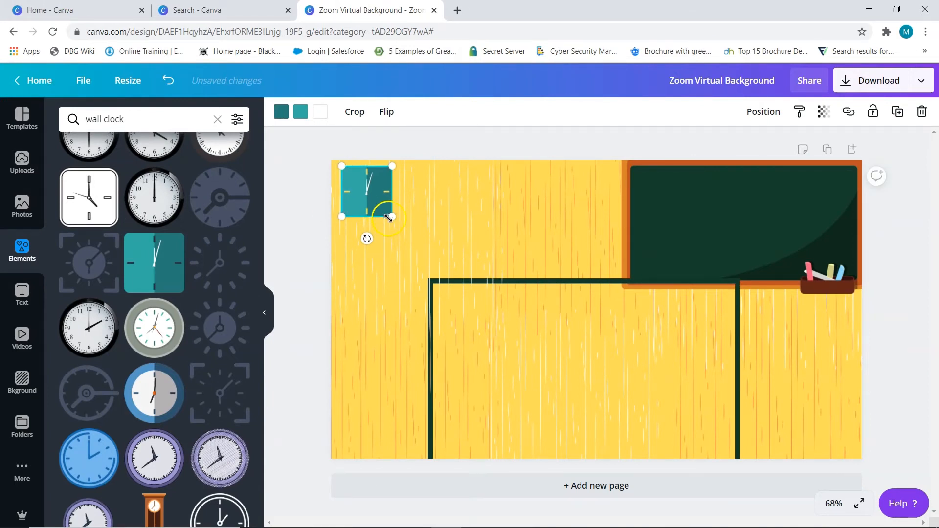
Step: Enlarge the teal clock slightly and add a heading text box at the top of the chalkboard
drag(392, 217, 397, 222)
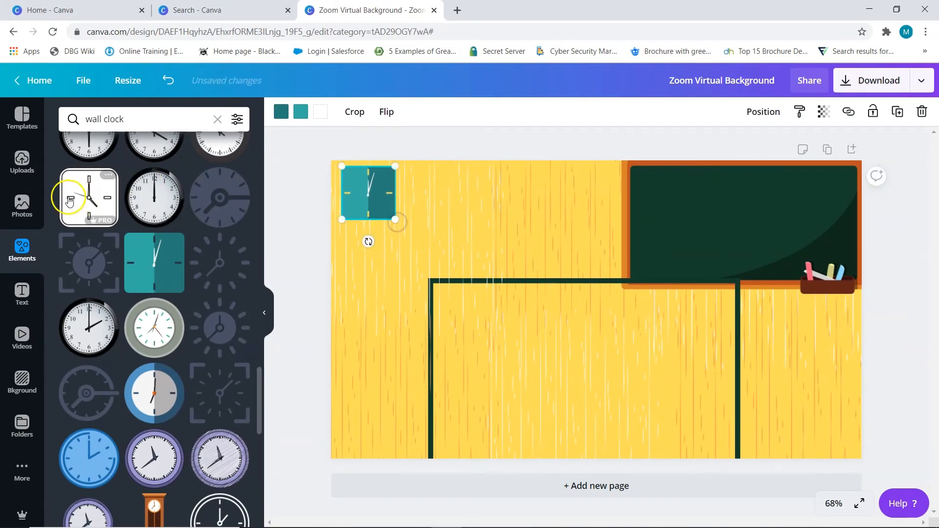
click(22, 293)
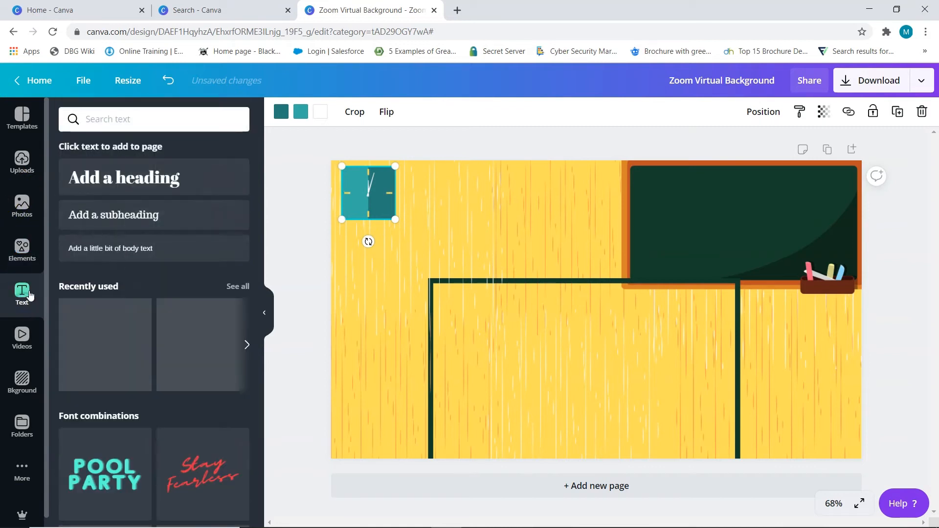
drag(174, 181, 489, 249)
drag(425, 262, 741, 160)
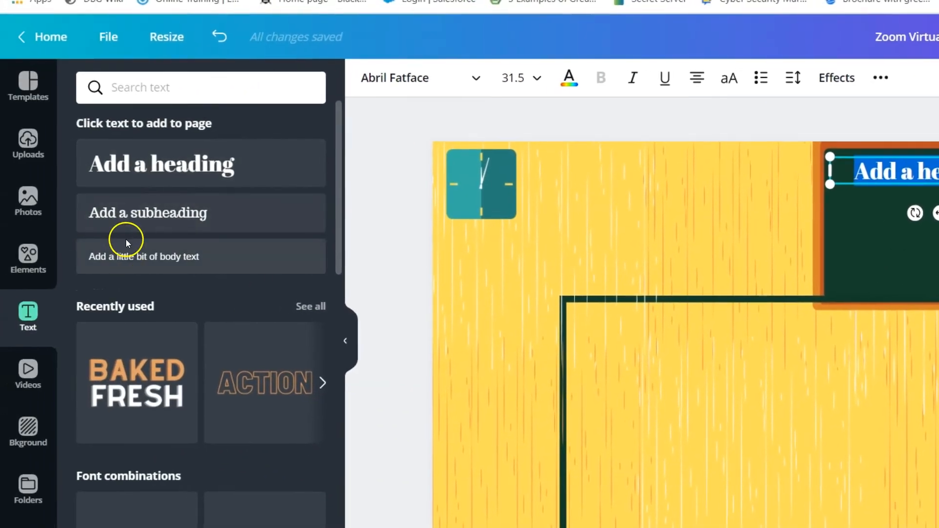
Step: Left-align the chalkboard heading and set its font to Zing Rust Base
scroll(147, 306, down, 10)
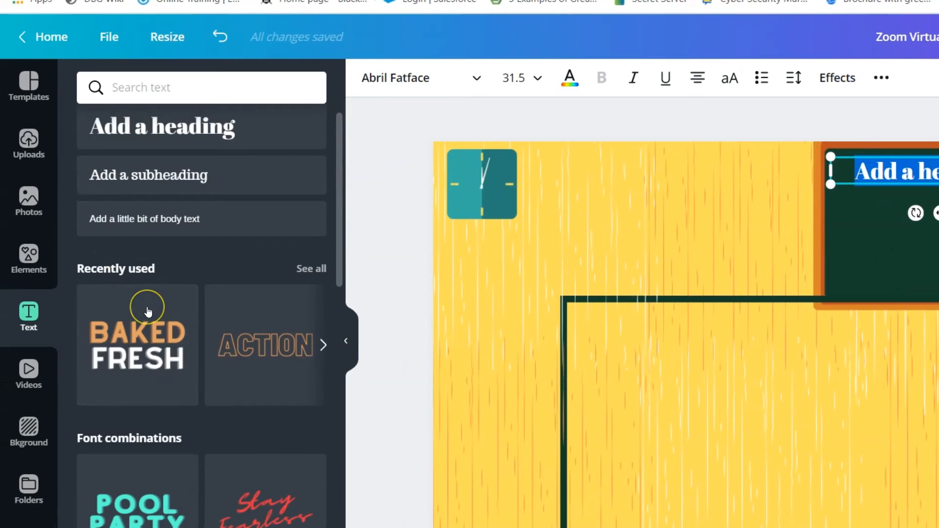
scroll(148, 312, up, 10)
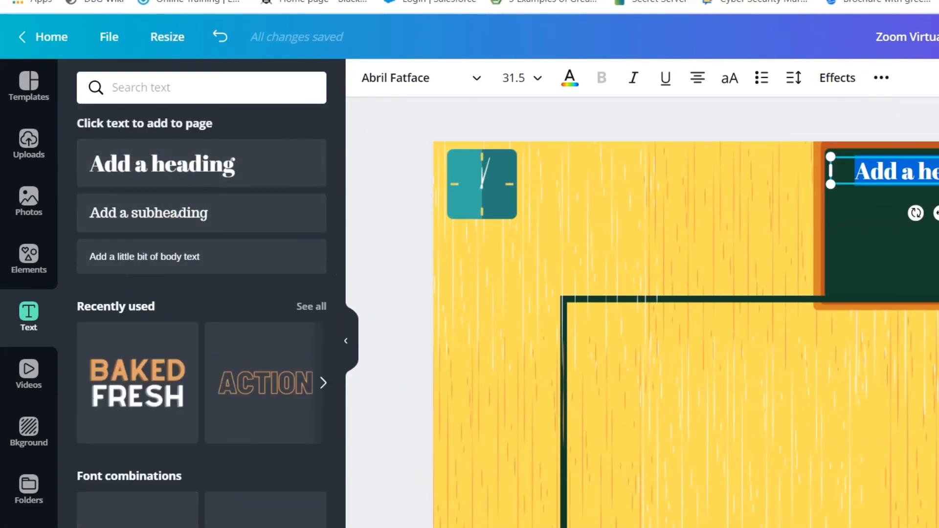
click(698, 86)
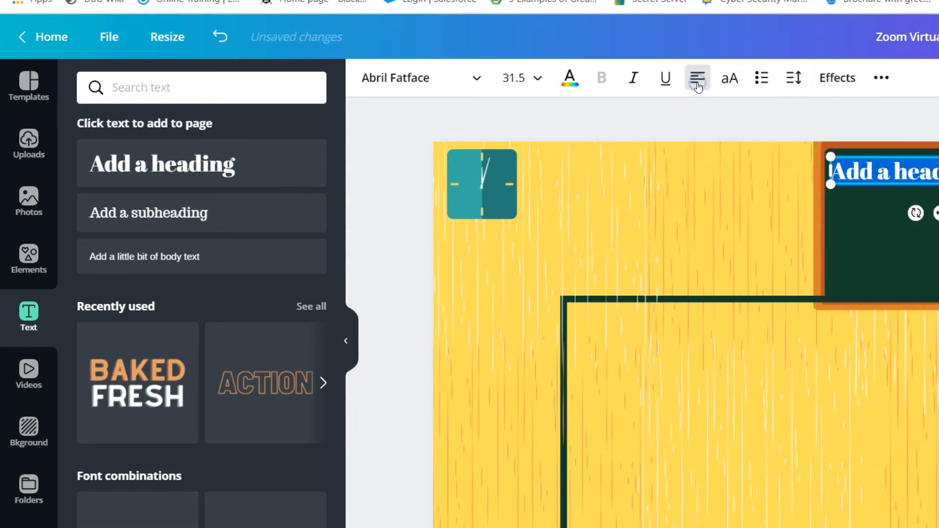
click(405, 85)
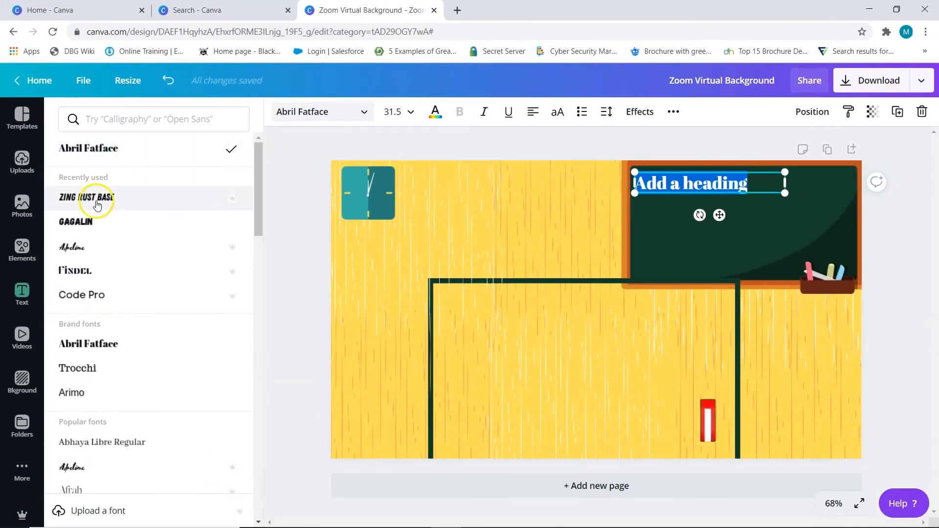
click(96, 198)
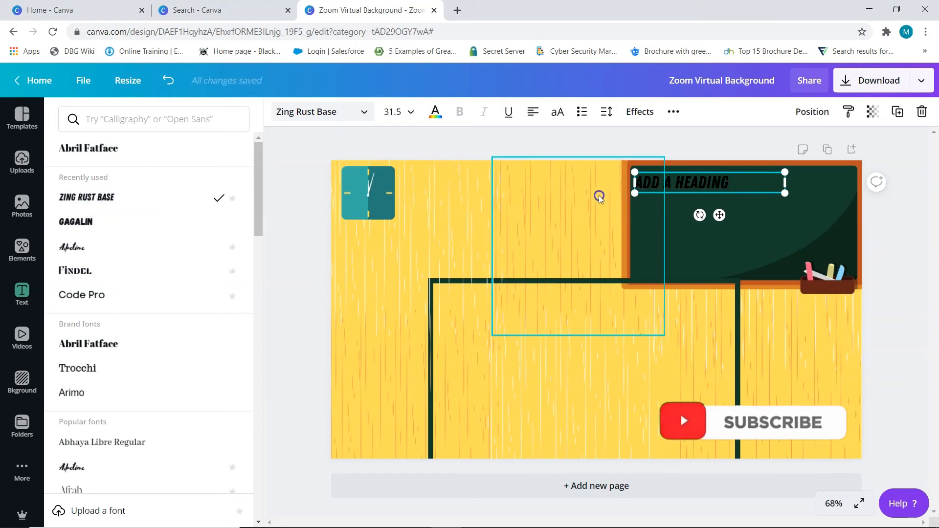
Step: Replace the heading's text with "WELCOME BACK!" and colour it white
key(ctrl+a)
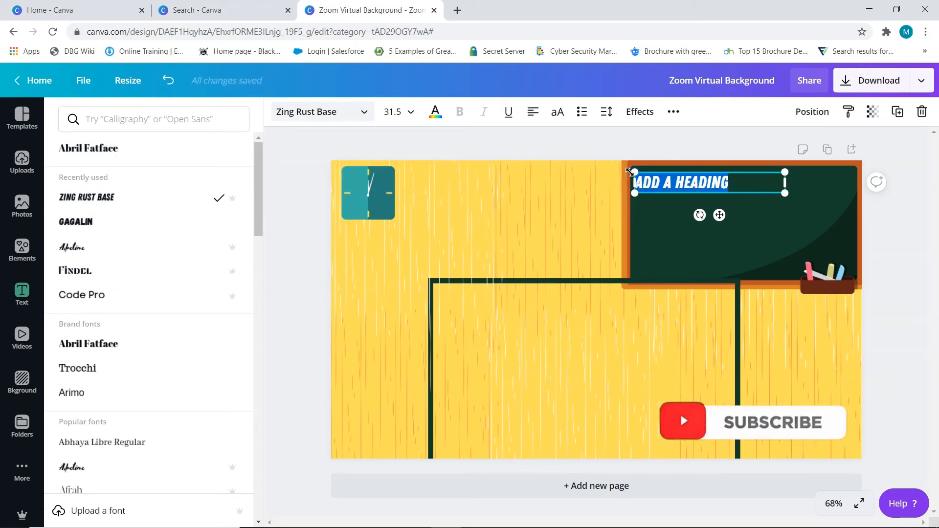
text(WELCOME BAC)
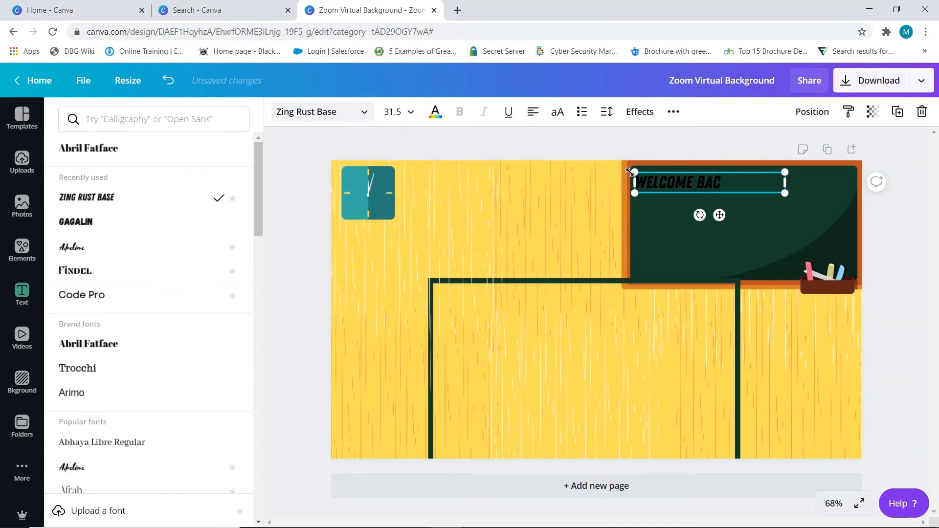
text(K!)
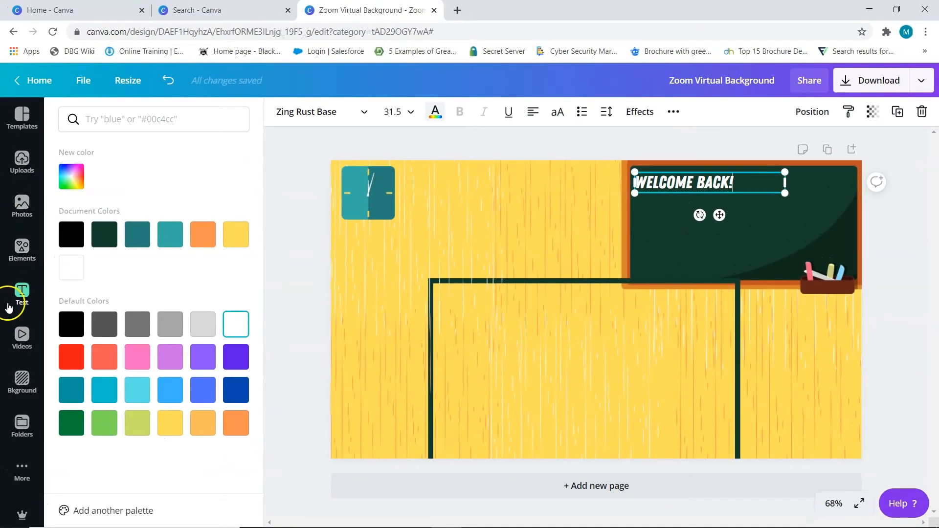
Step: Search the elements for "emoji"
click(21, 249)
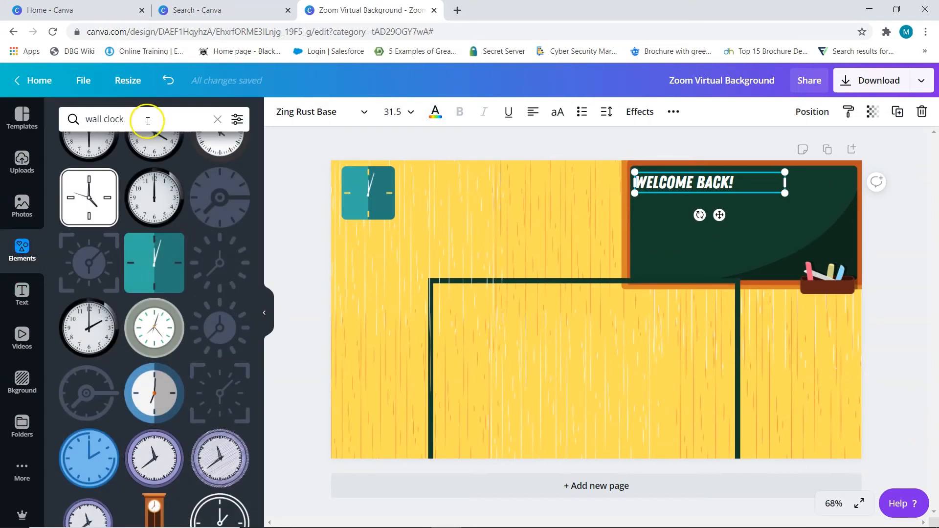
drag(146, 120, 51, 121)
text(emoji)
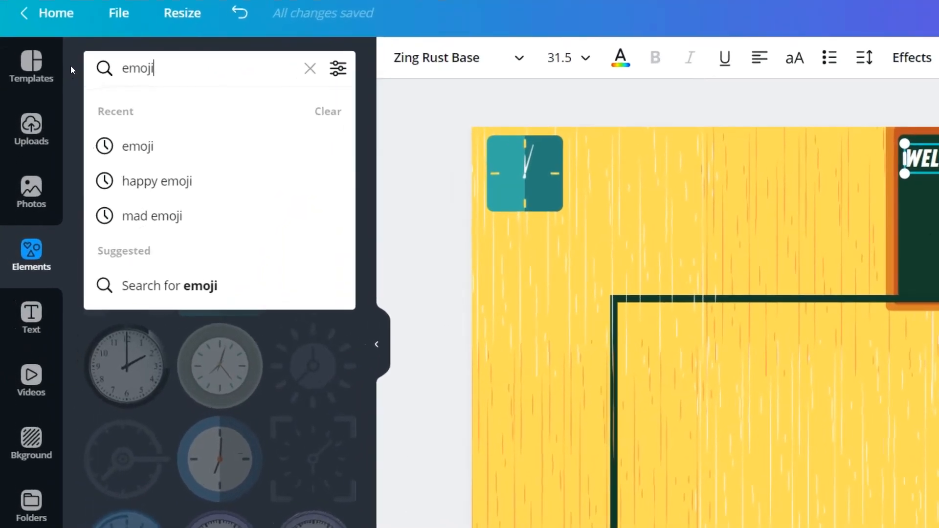
key(Return)
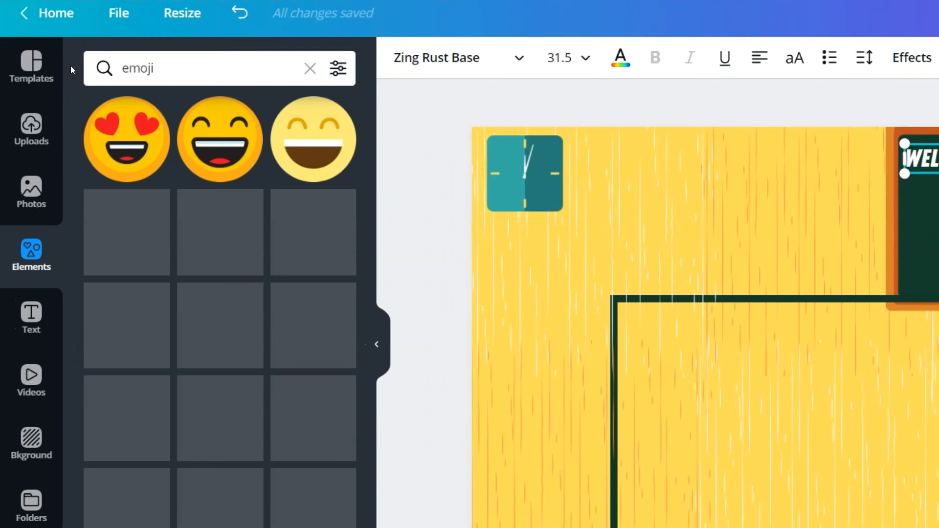
Step: Add the laughing emoji with closed eyes directly after the "WELCOME BACK!" text, shrunk to about the height of the lettering
click(231, 143)
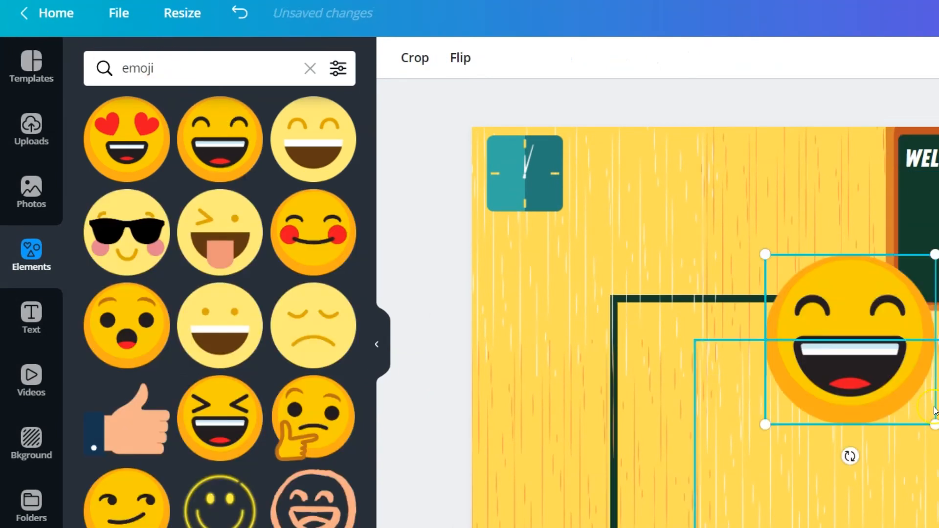
drag(873, 373, 795, 289)
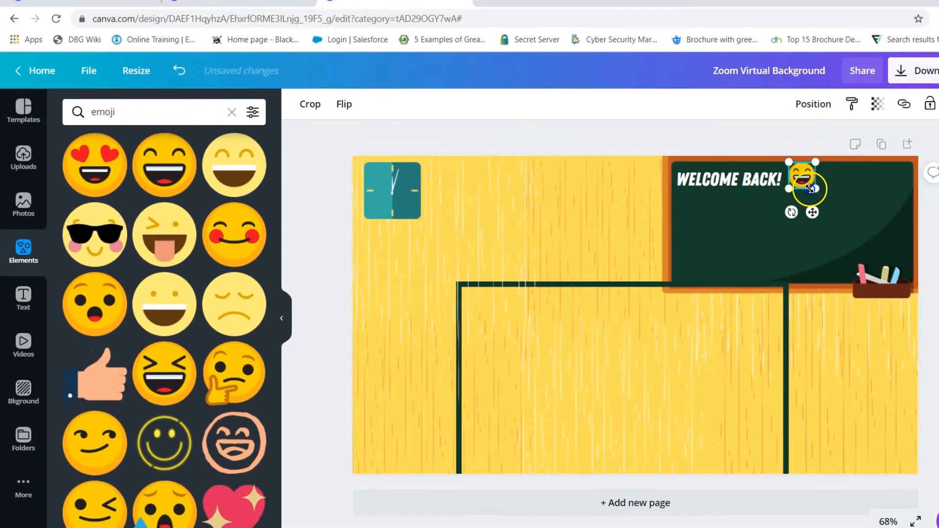
drag(811, 189, 802, 183)
drag(802, 183, 802, 174)
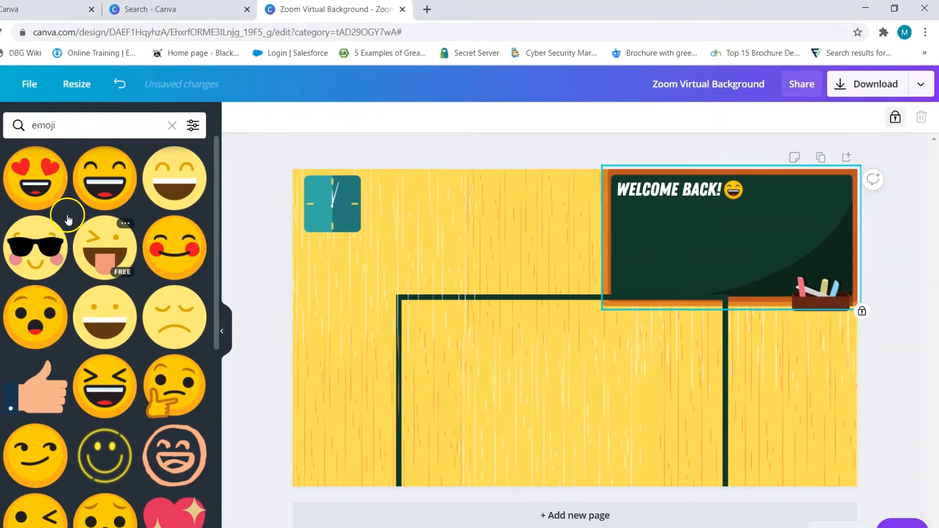
Step: Place a copy of the "WELCOME BACK!" text lower on the chalkboard and change it to "GEOGRAPHY 101"
click(592, 224)
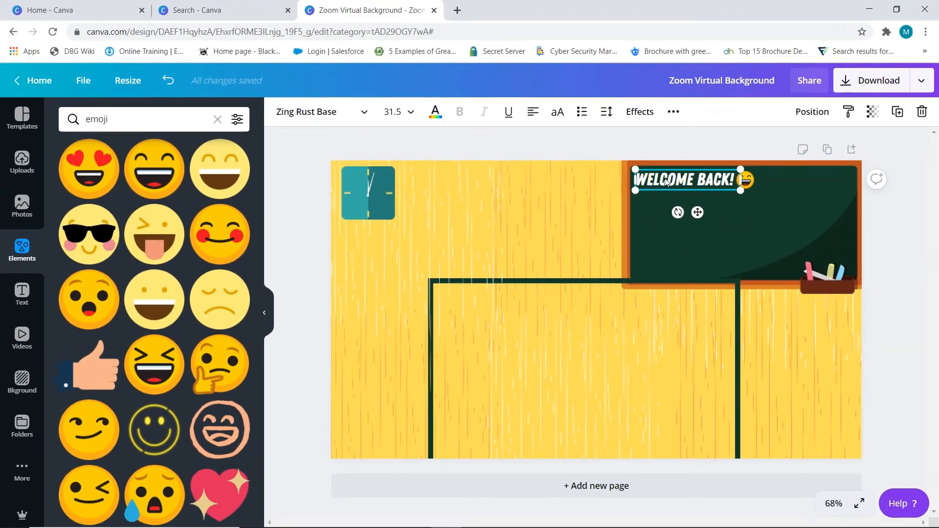
key(ctrl+v)
drag(684, 191, 716, 221)
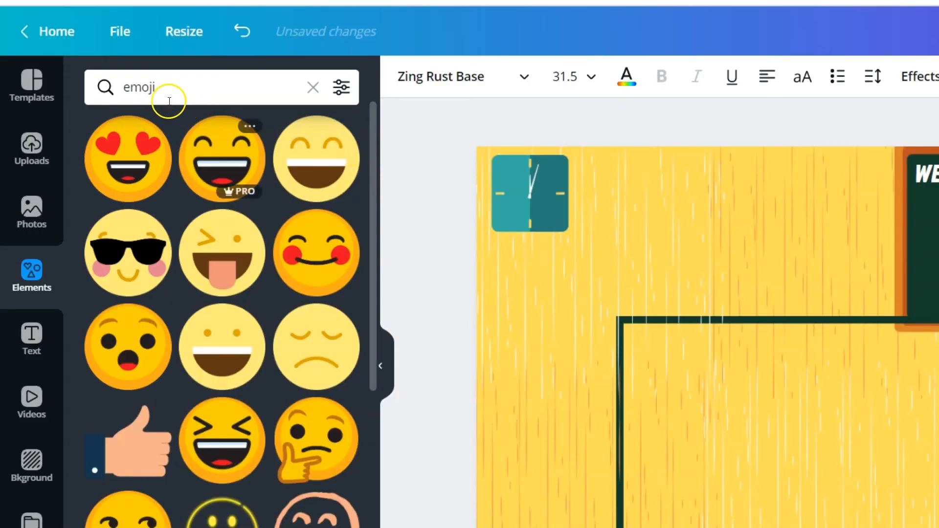
Step: Search the elements for "map"
click(169, 101)
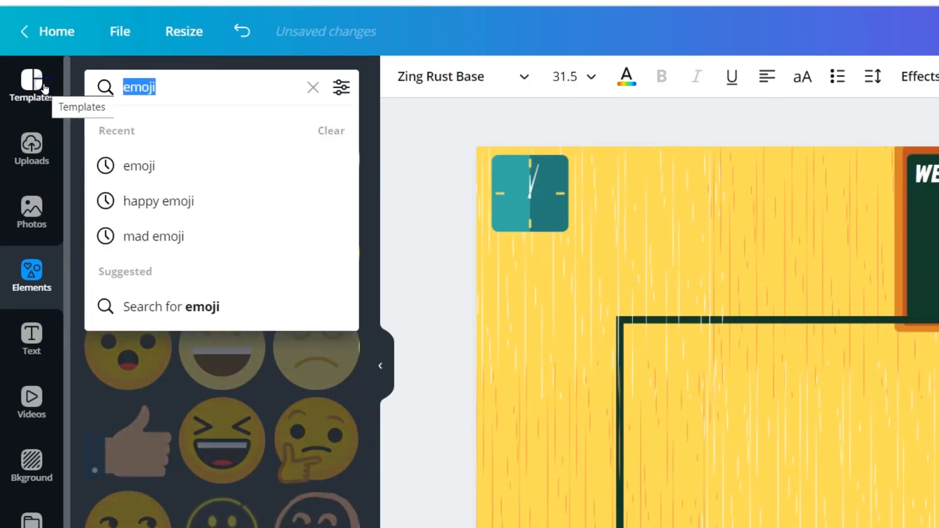
text(map)
key(Return)
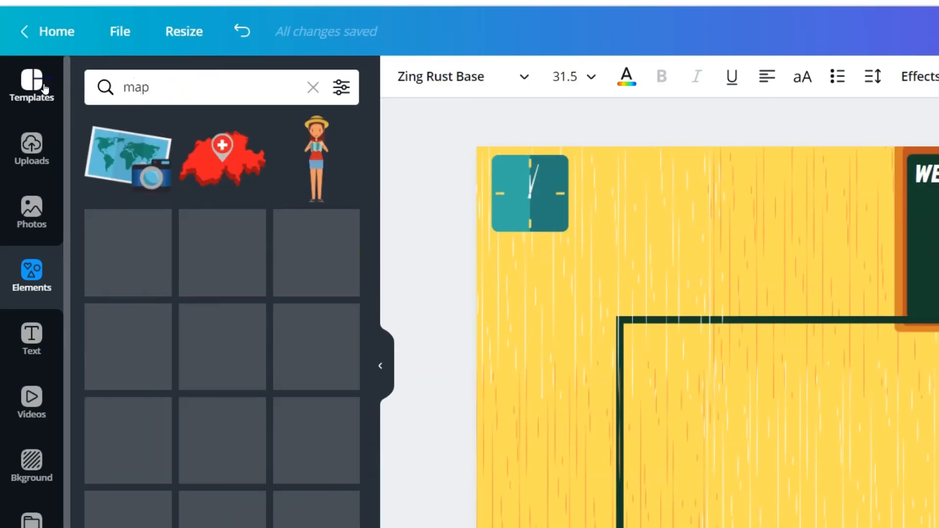
Step: Add the world map picture with the camera to the chalkboard, shrunk and placed just right of the "GEOGRAPHY 101" text
click(108, 155)
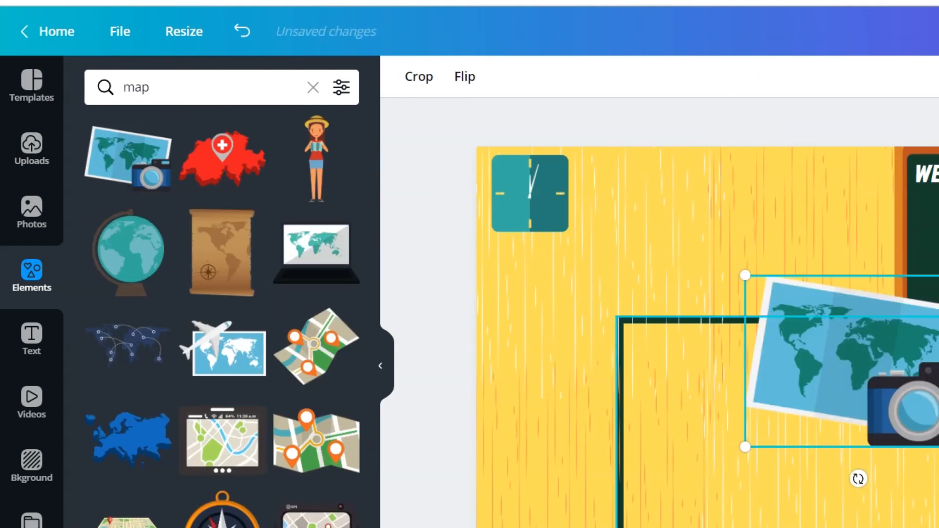
drag(938, 447, 847, 346)
drag(794, 307, 938, 245)
mouse_move(812, 230)
mouse_down()
mouse_move(786, 226)
mouse_move(824, 221)
mouse_move(807, 225)
mouse_up()
key(Left)
key(Left)
key(Left)
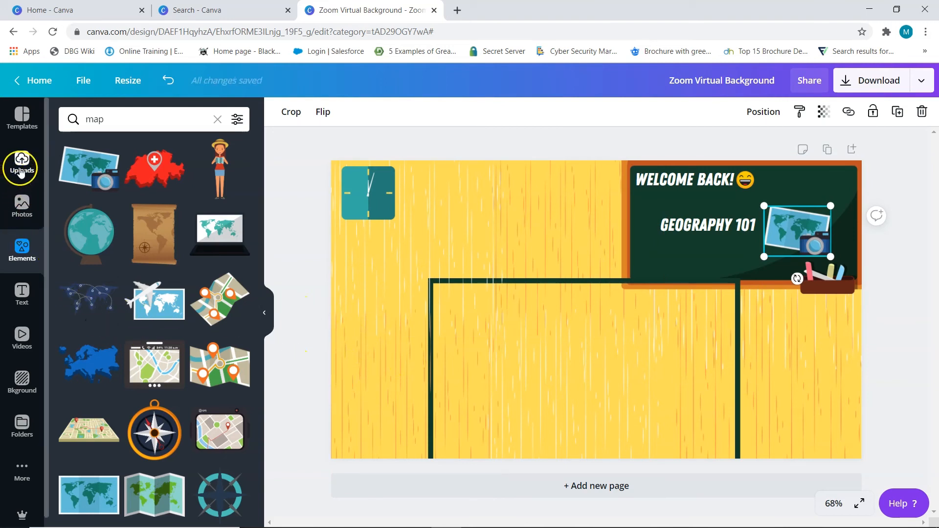
Step: Search the elements for "square"
click(63, 118)
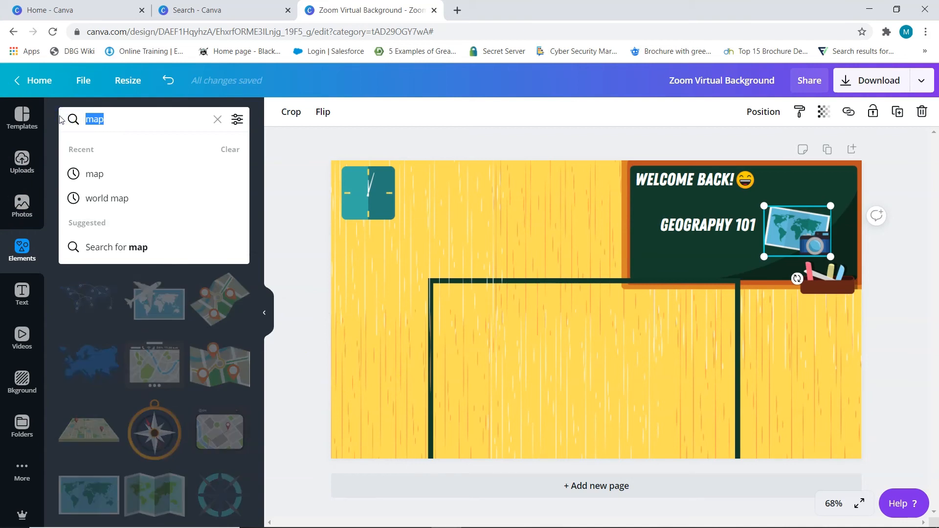
text(sqy)
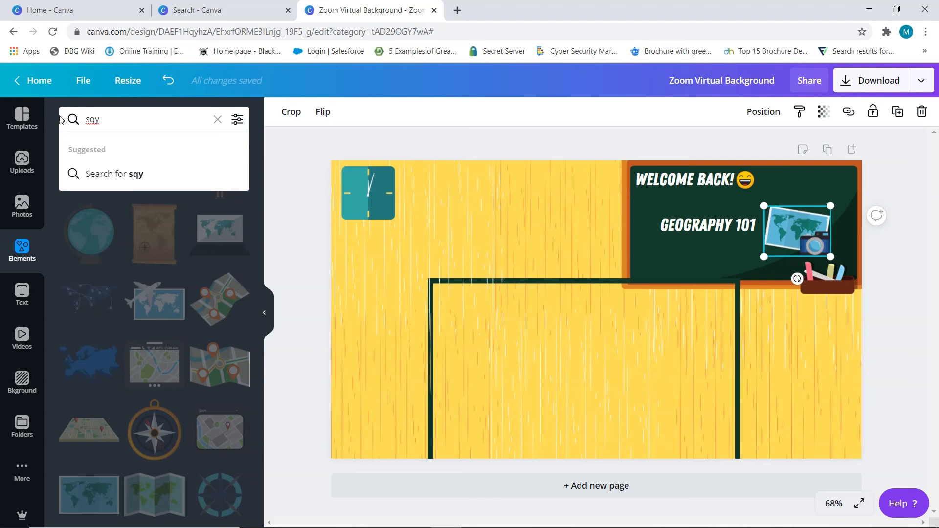
key(BackSpace)
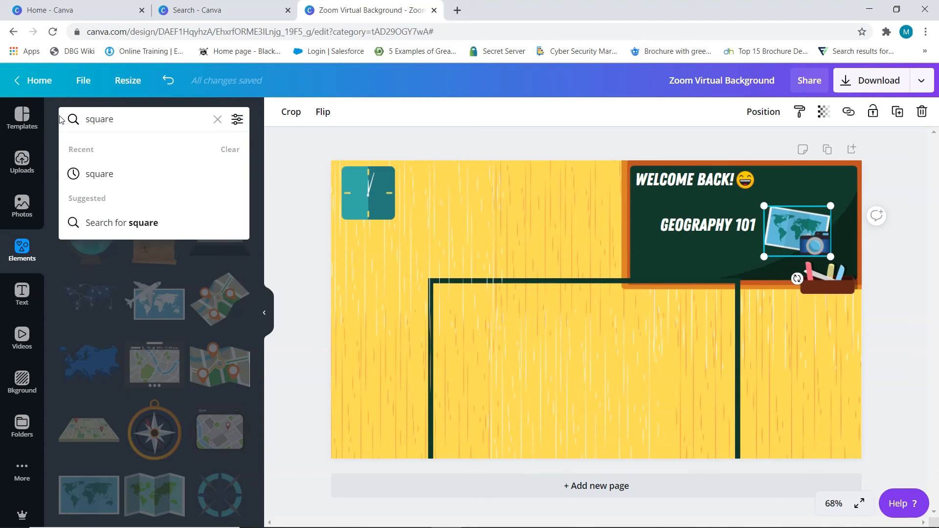
click(100, 174)
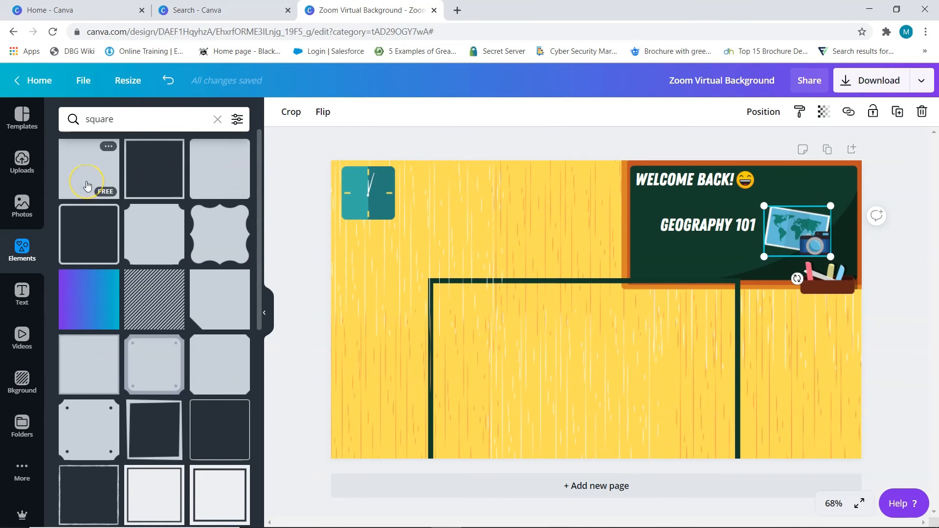
Step: Add a solid dark green square at the page's left edge below the clock, cropped to a flat rectangle ending just before the outline
click(87, 186)
drag(585, 329, 361, 352)
drag(371, 418, 370, 294)
drag(400, 280, 371, 296)
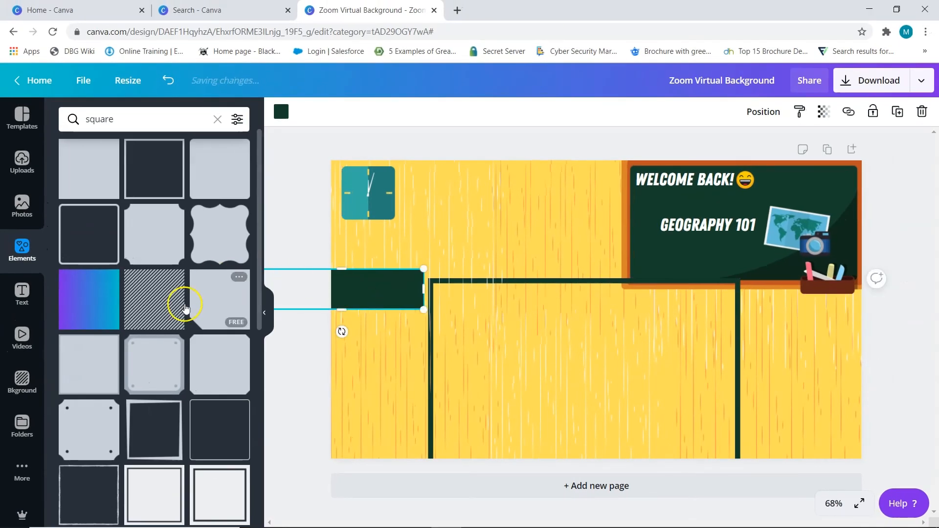
Step: Place a copy of the "GEOGRAPHY 101" text on the green rectangle and replace it with the teacher's name, sized to fit
click(694, 229)
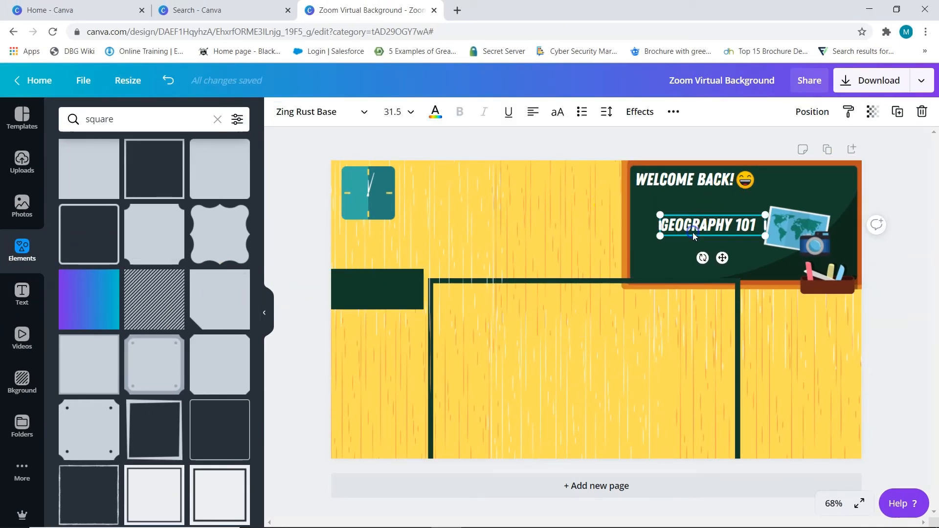
click(898, 112)
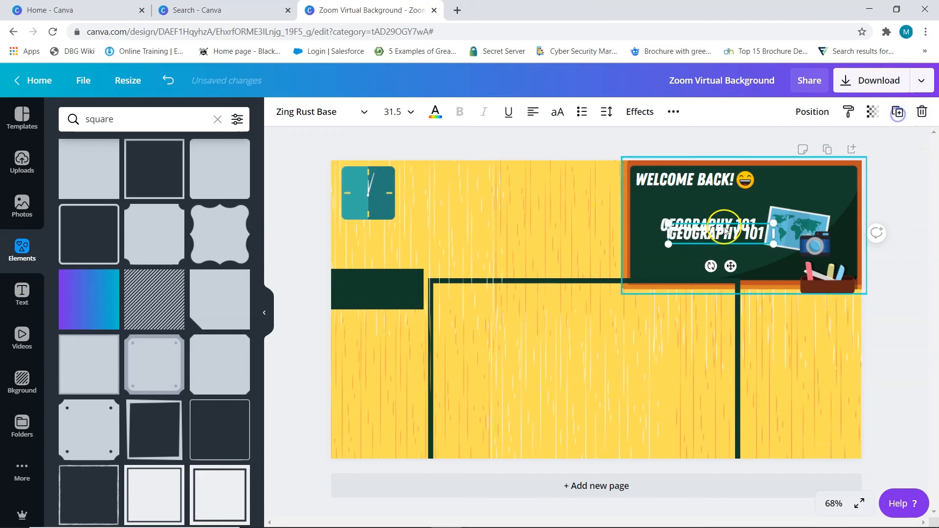
drag(718, 244, 404, 292)
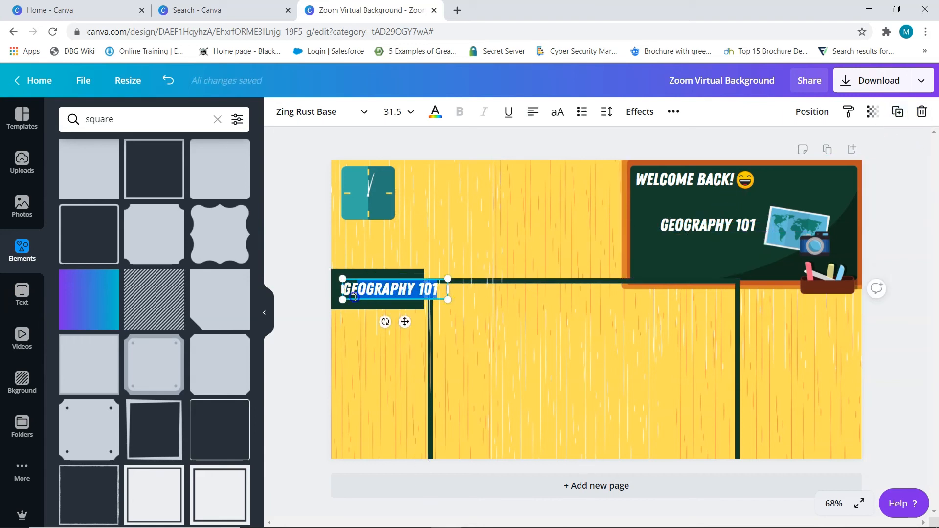
text(MR DAVIS)
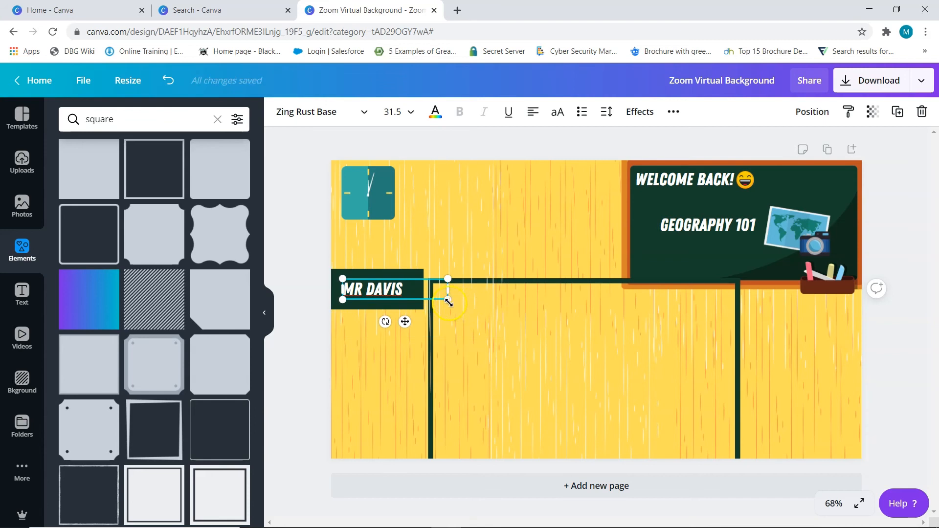
drag(448, 299, 420, 289)
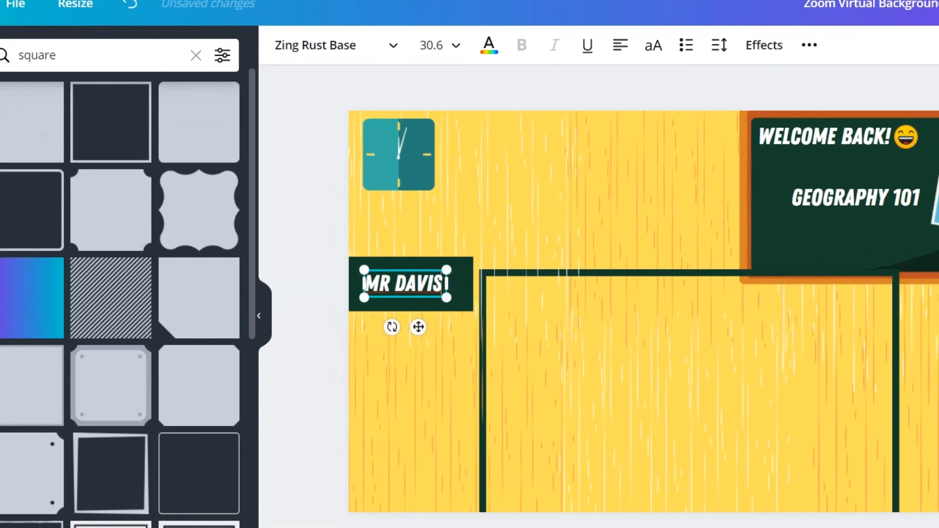
Step: Search the elements for "compass" and add the dark compass with the orange ring, shrunk to icon size, just after the teacher's name on the nameplate
click(61, 54)
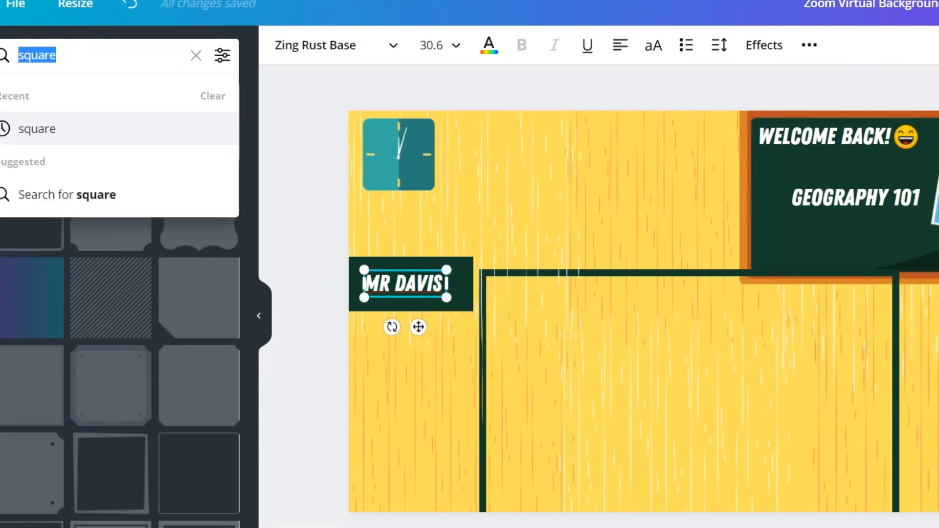
text(compass)
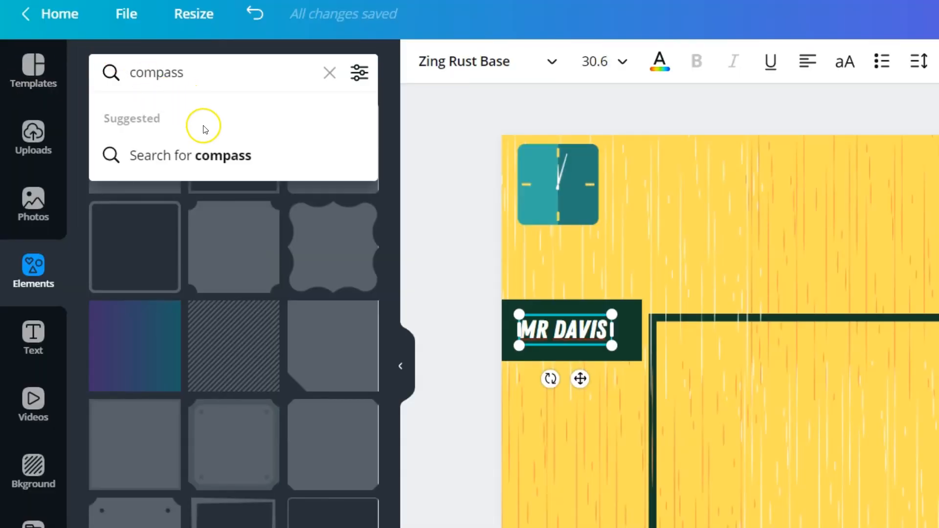
key(Return)
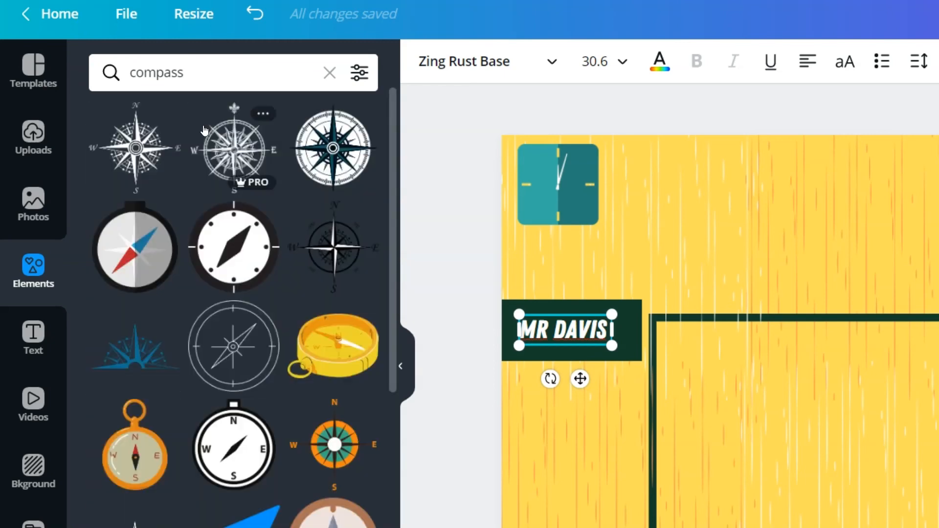
scroll(151, 236, down, 9)
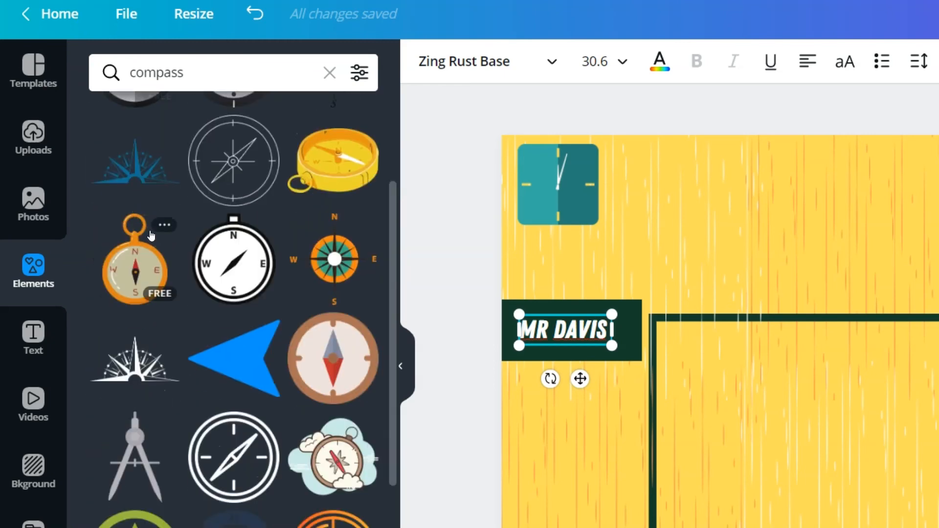
scroll(151, 235, up, 10)
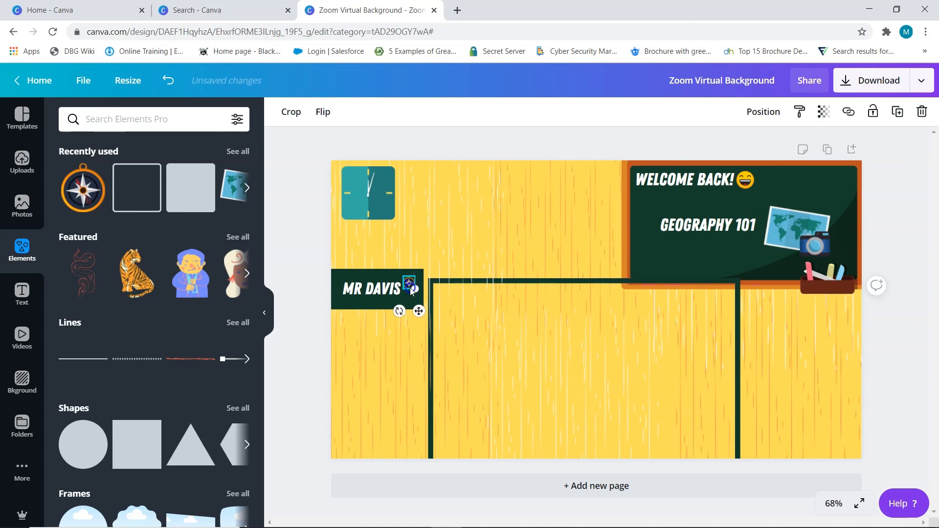
drag(405, 279, 410, 289)
click(393, 347)
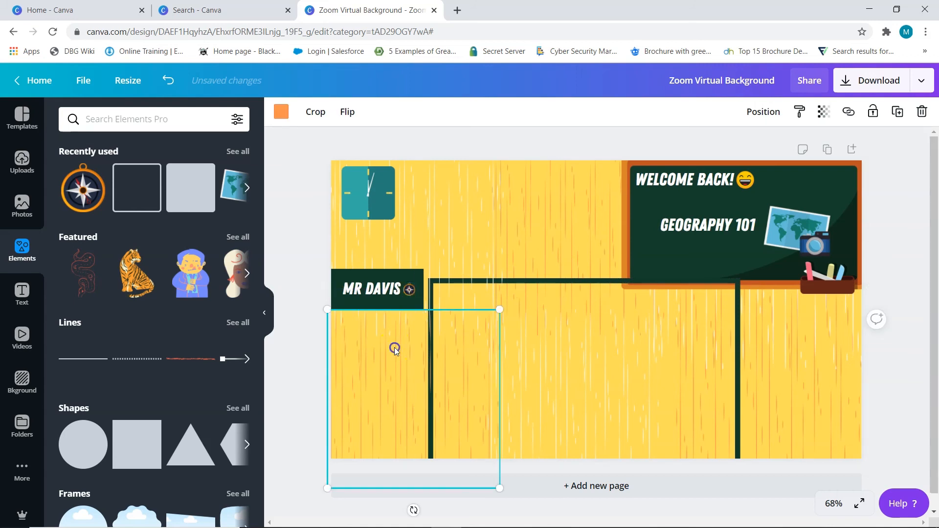
click(408, 290)
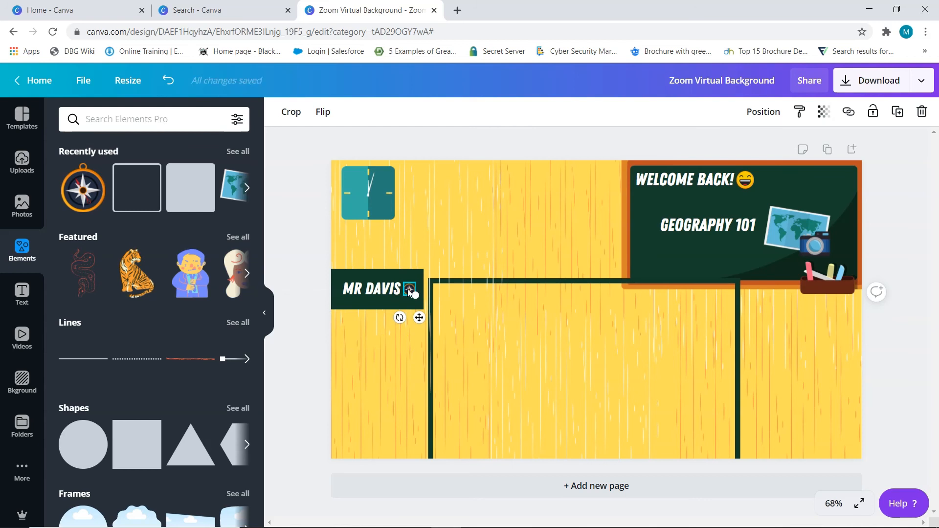
Step: Delete the dark green square outline that marks the middle of the background
click(431, 369)
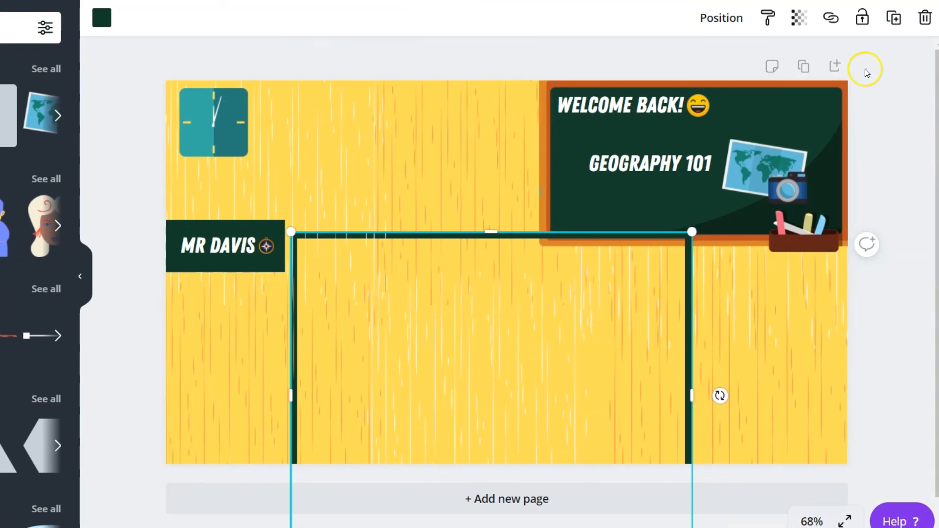
key(Delete)
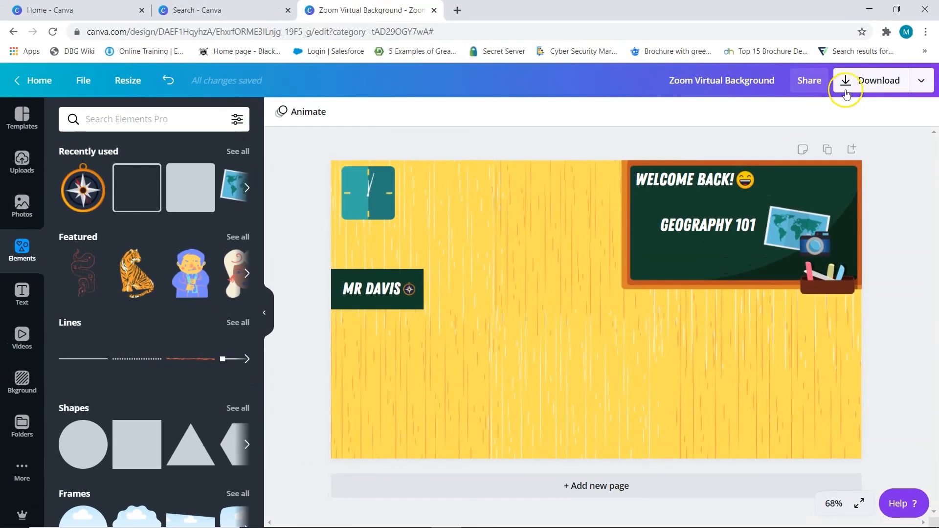
Step: Download the finished design as a PNG at 1x size and dismiss the saved-design dialog
click(846, 84)
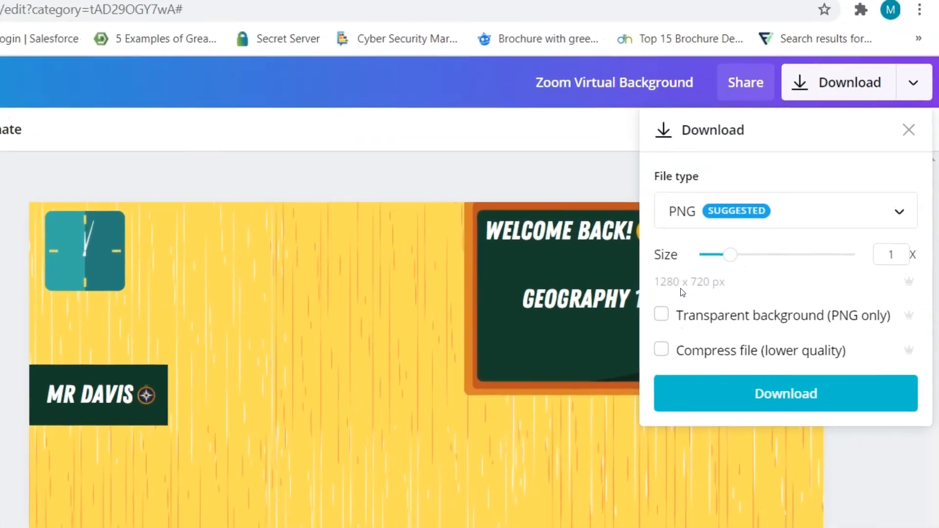
click(699, 389)
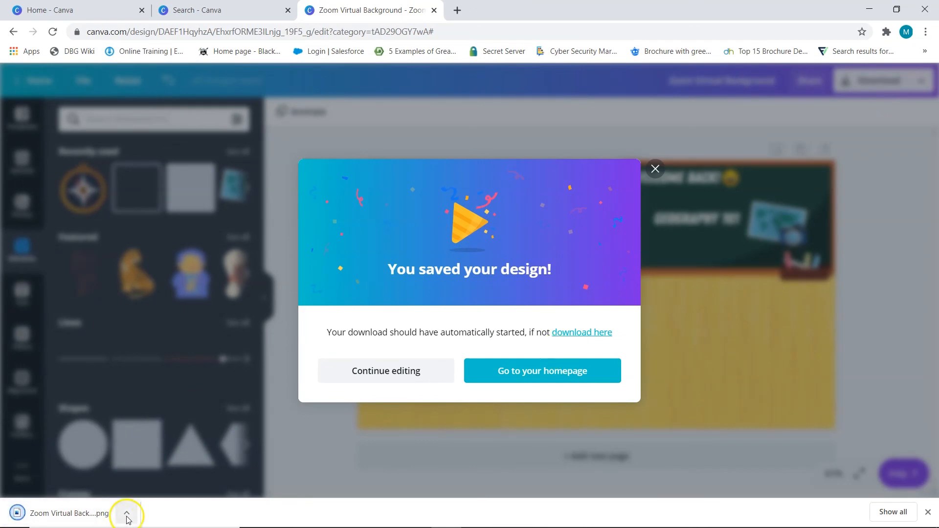
click(656, 171)
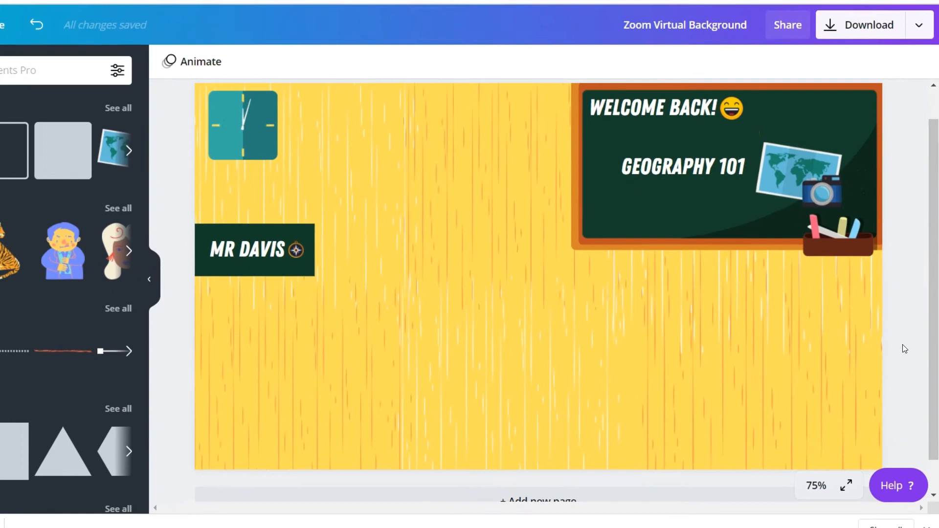